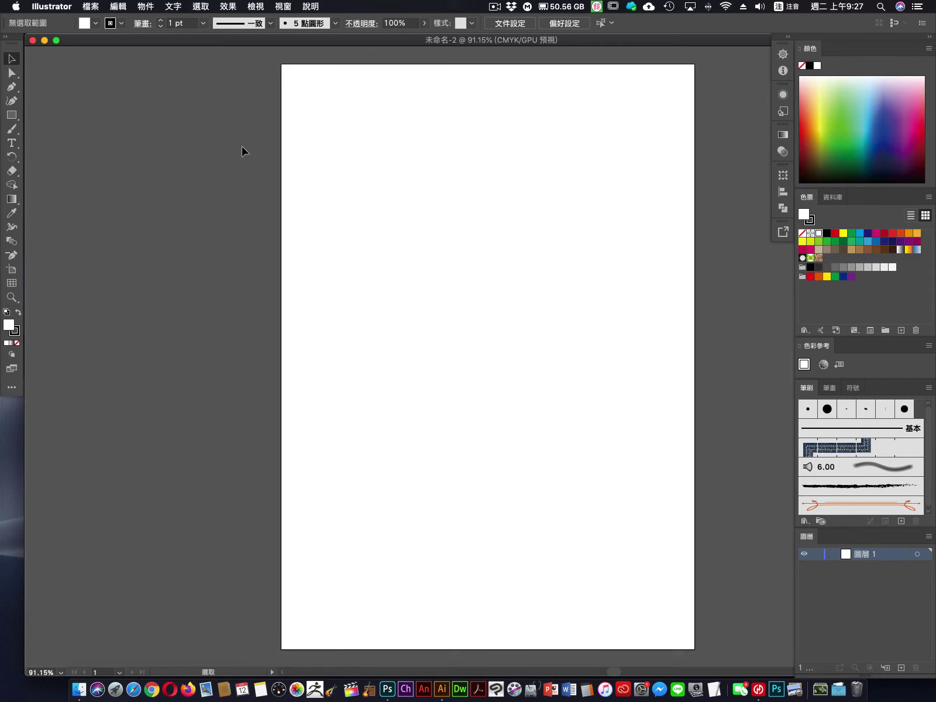
Step: Create a point text object reading 五十郎 in the upper half of the artboard and select it as an object
click(11, 143)
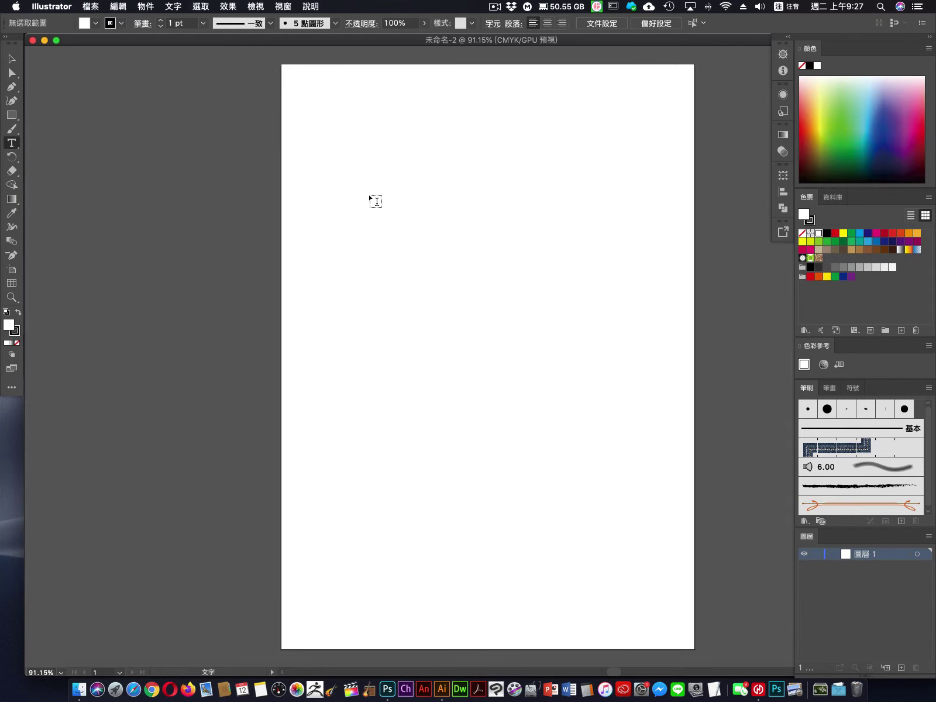
click(368, 248)
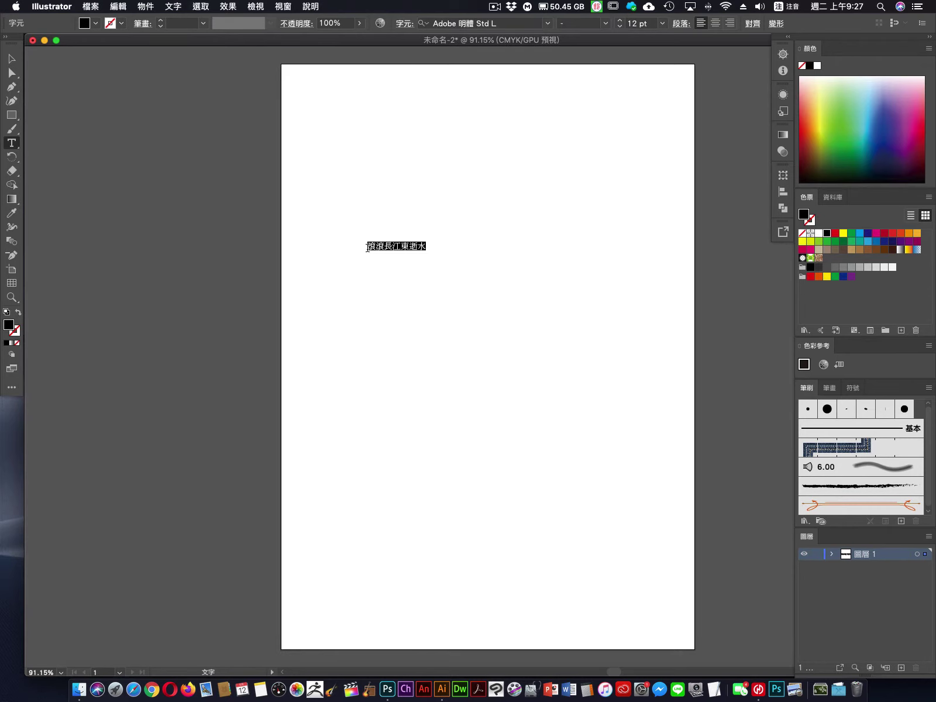
text(武)
key(Down)
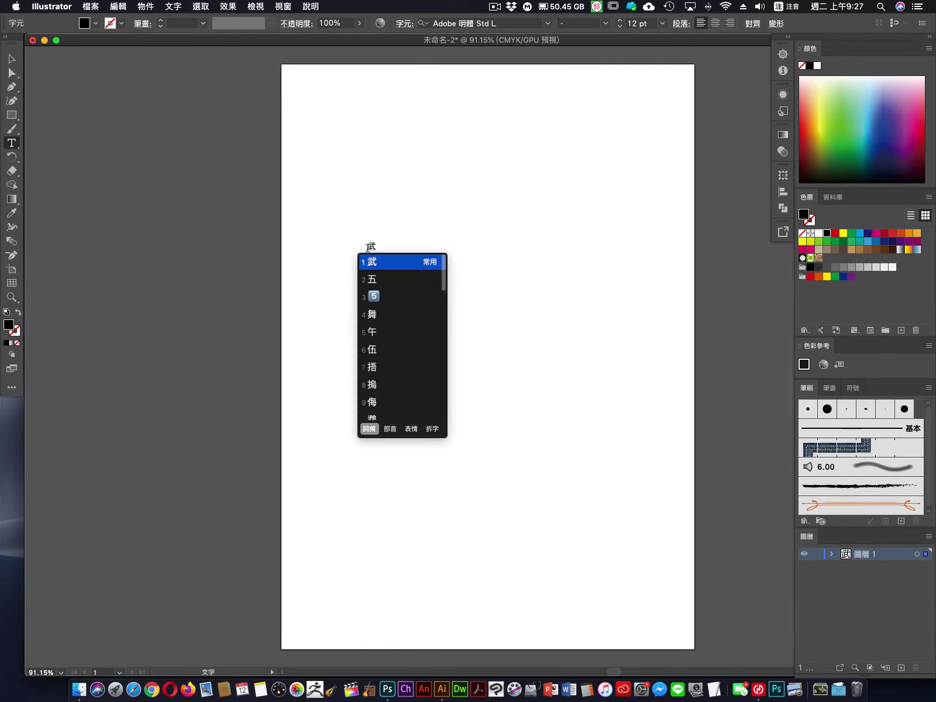
key(2)
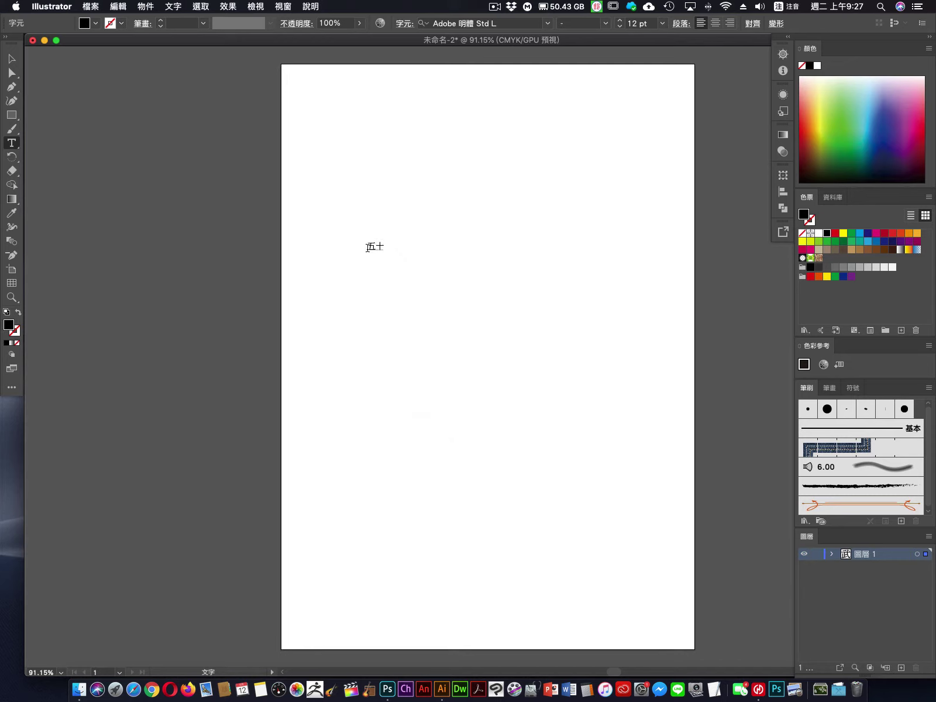
key(6)
click(11, 58)
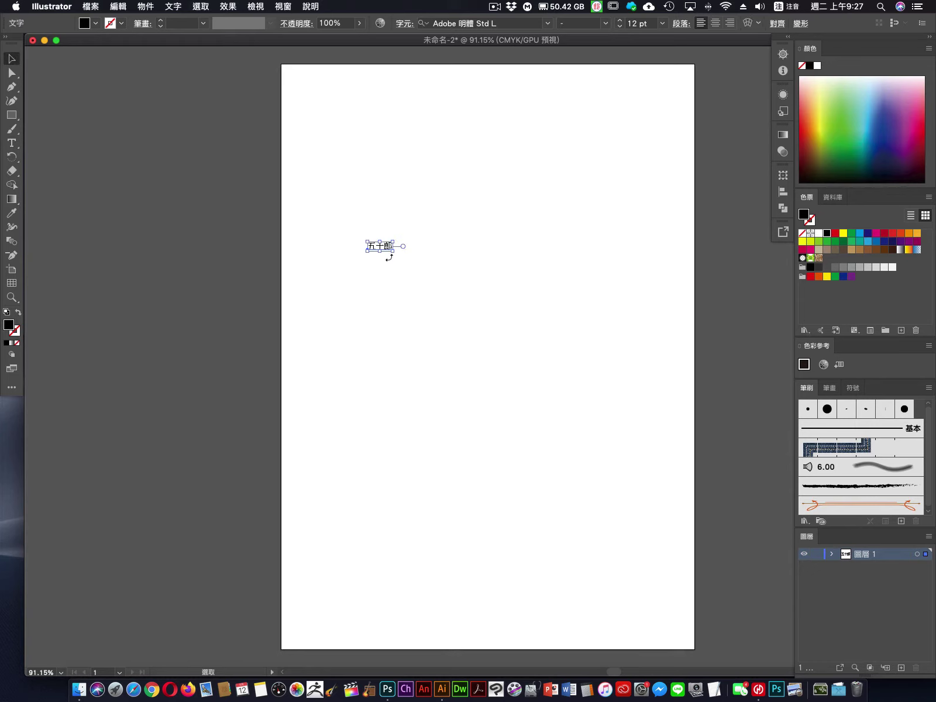
Step: Enlarge the 五十郎 text to about 136 pt in the middle of the artboard and set its font to 文鼎POP-2
drag(395, 253, 654, 437)
drag(615, 295, 594, 300)
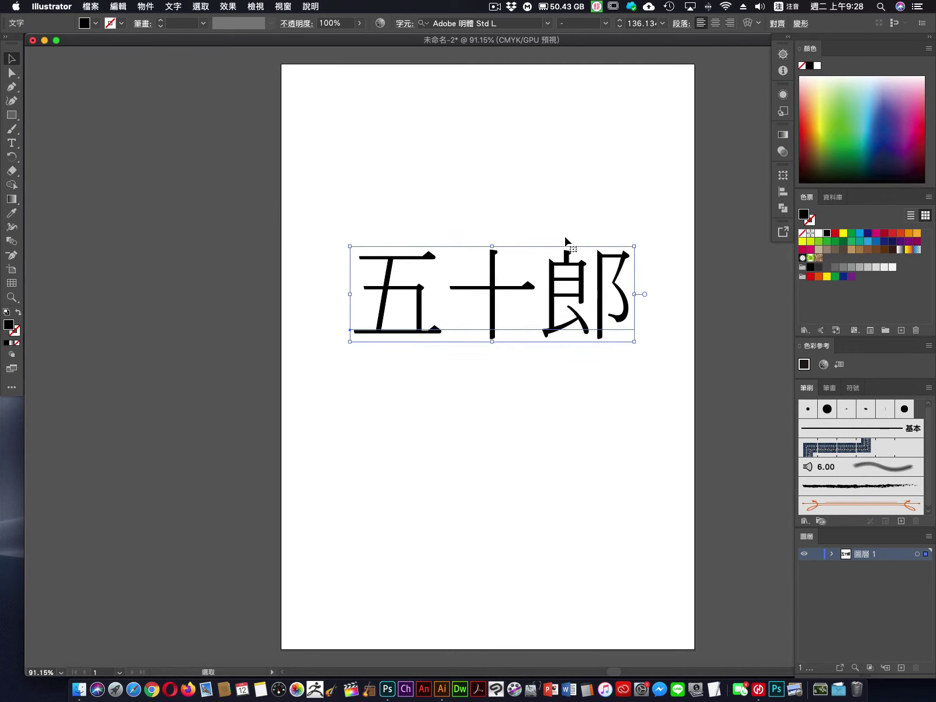
click(548, 24)
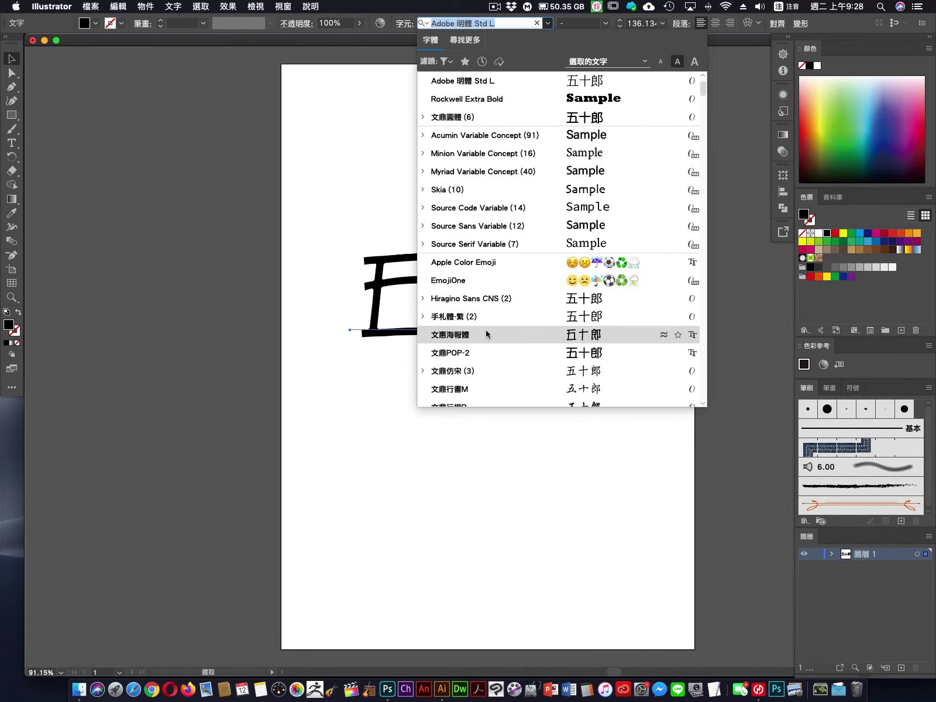
click(477, 353)
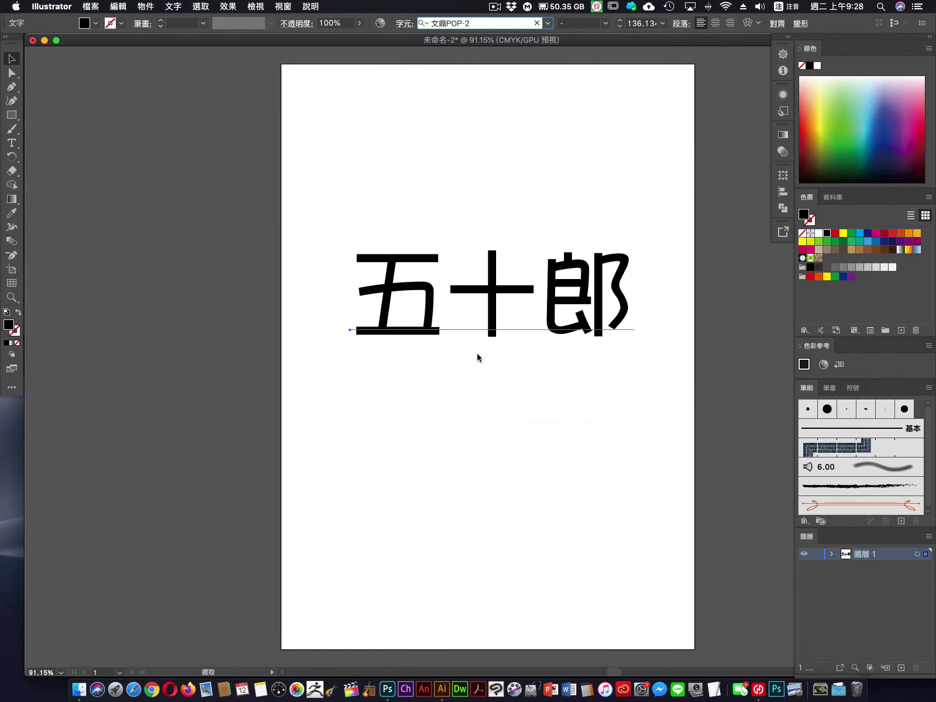
drag(560, 328, 556, 355)
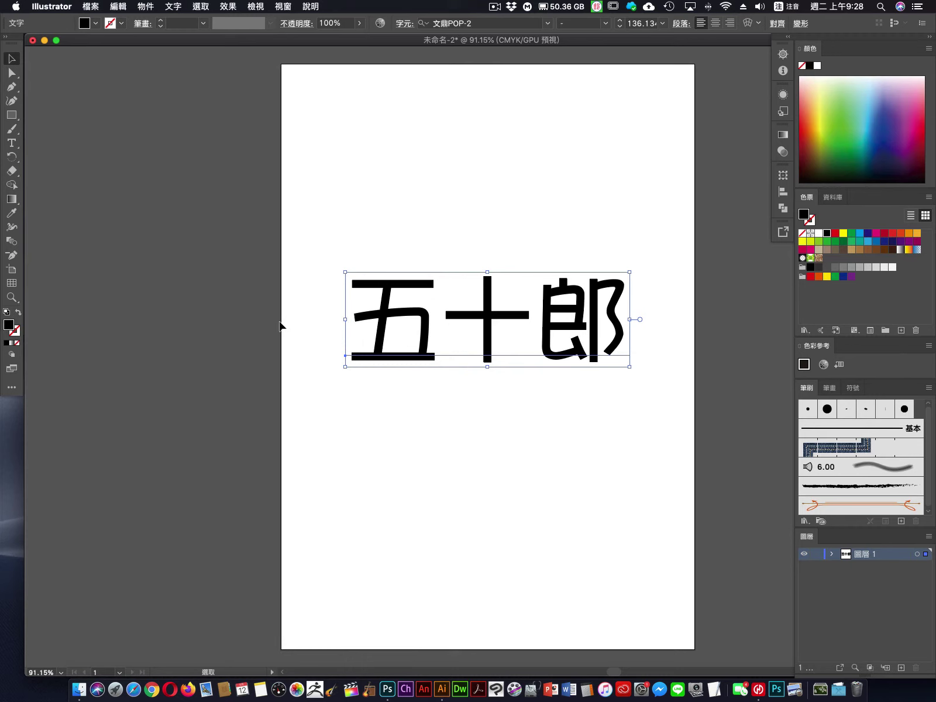
Step: Try orange, purple and blue stroke colours on the 五十郎 text and settle on magenta
click(17, 334)
click(910, 233)
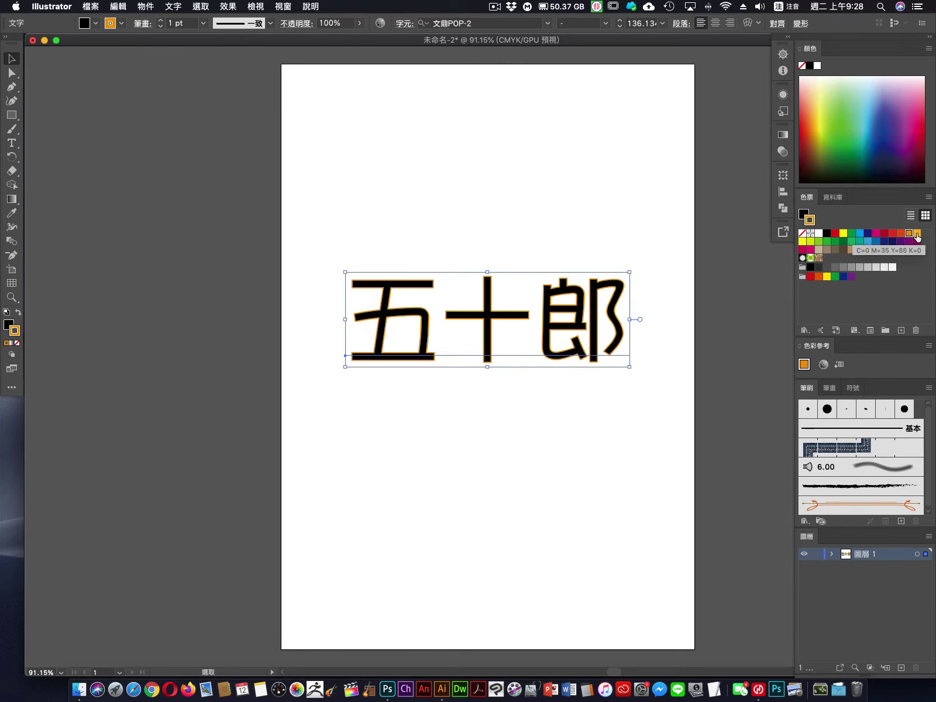
click(917, 234)
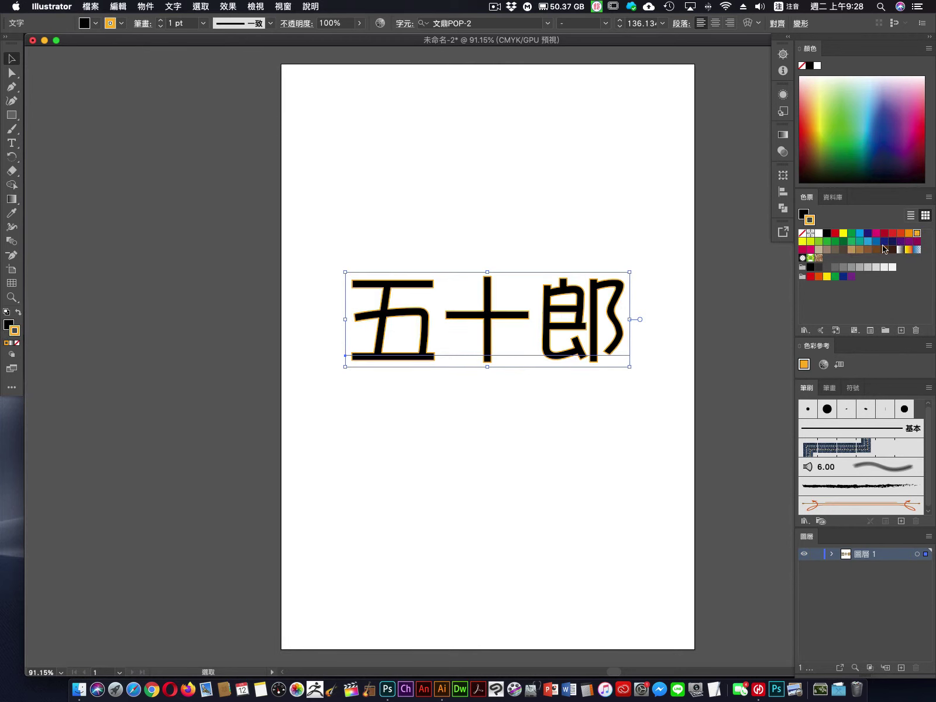
click(917, 241)
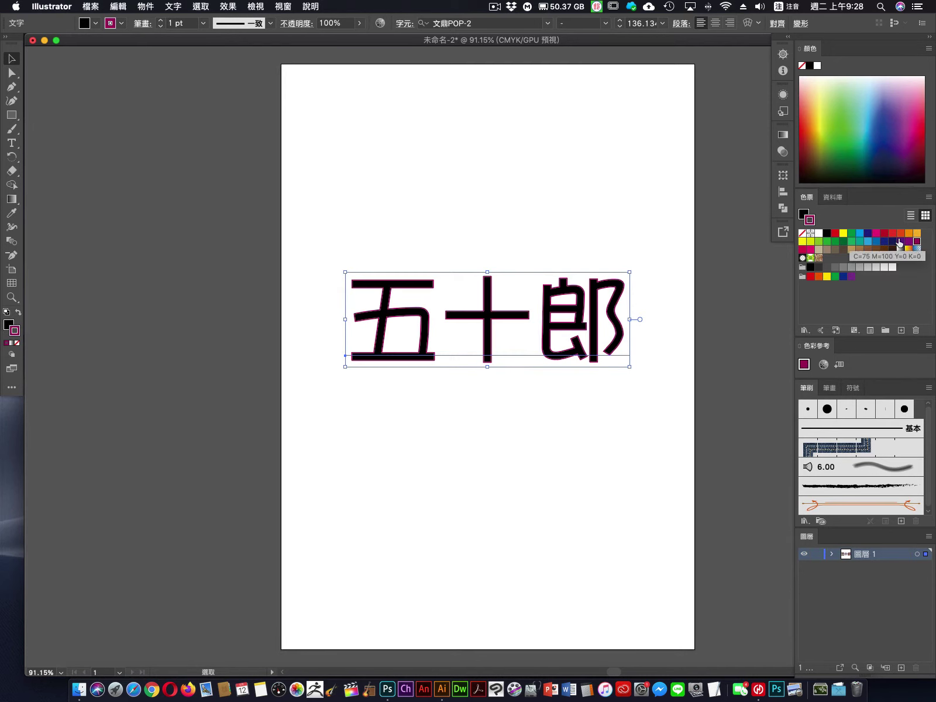
click(869, 234)
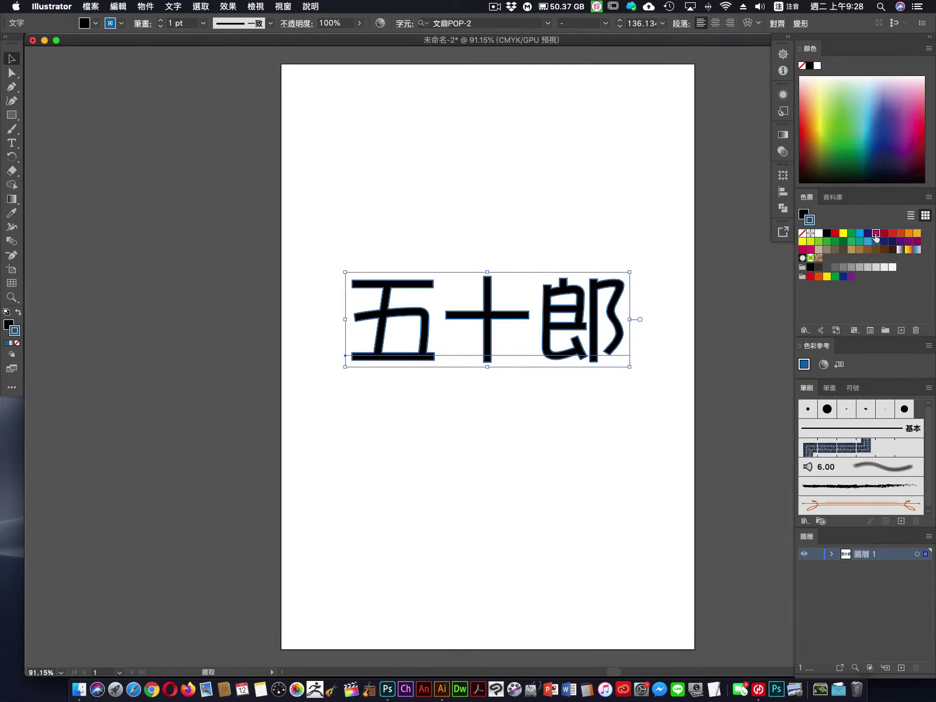
click(876, 235)
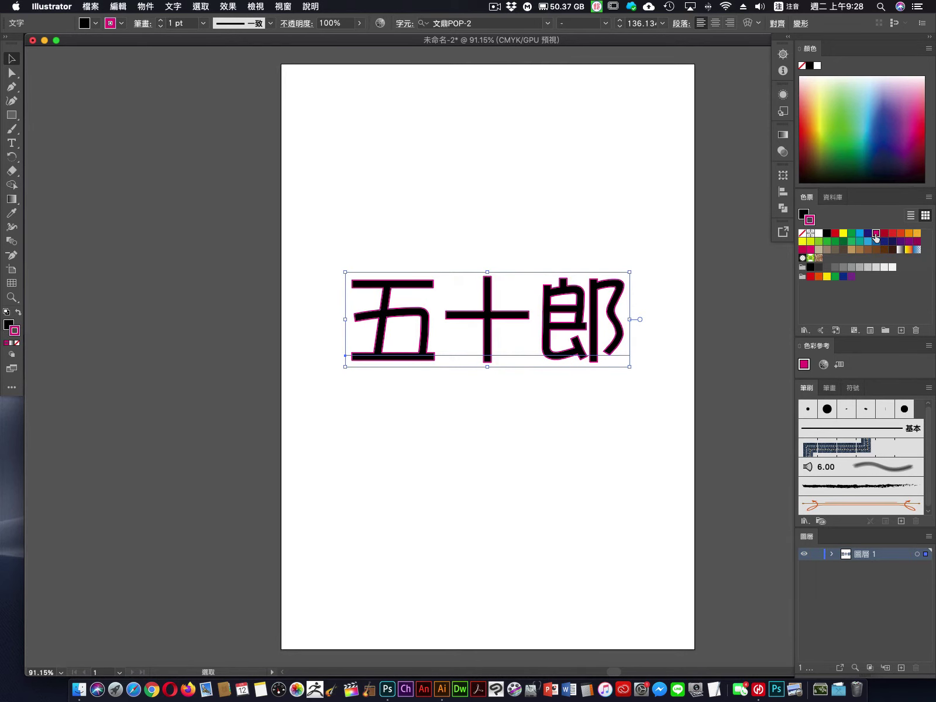
Step: Try stroke weights of 7 pt, 10 pt and 4 pt on the magenta outline and remove the stroke
click(203, 23)
click(221, 151)
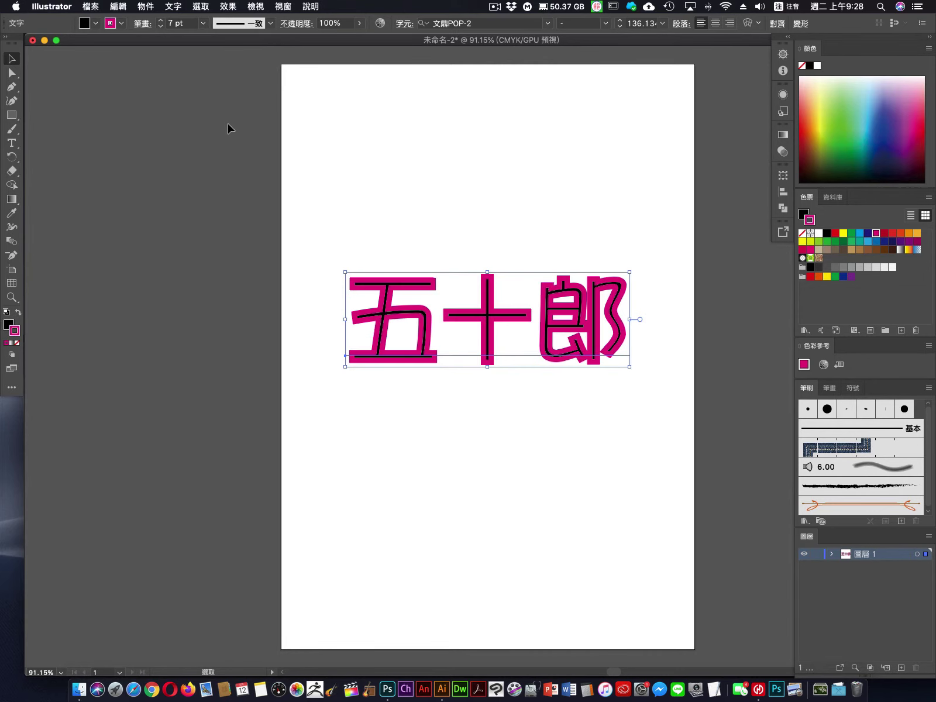
click(205, 26)
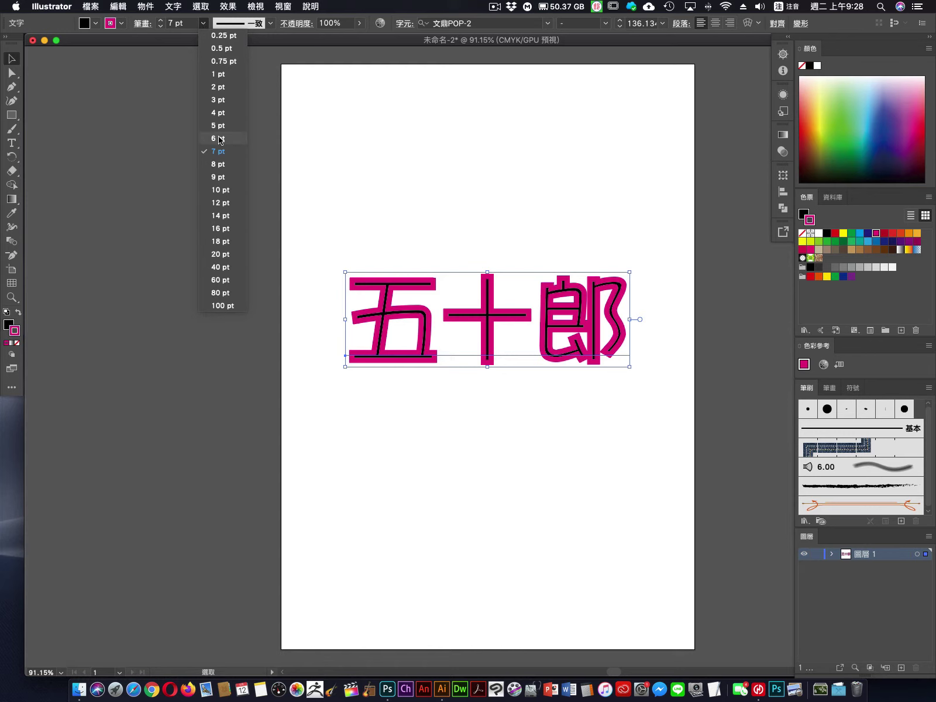
click(220, 190)
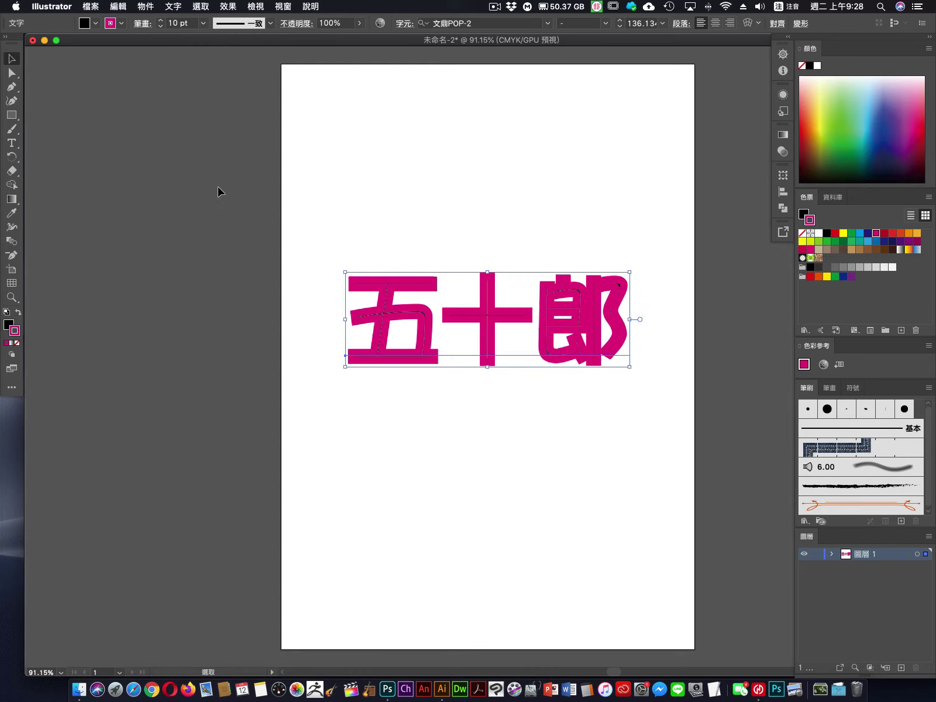
click(203, 23)
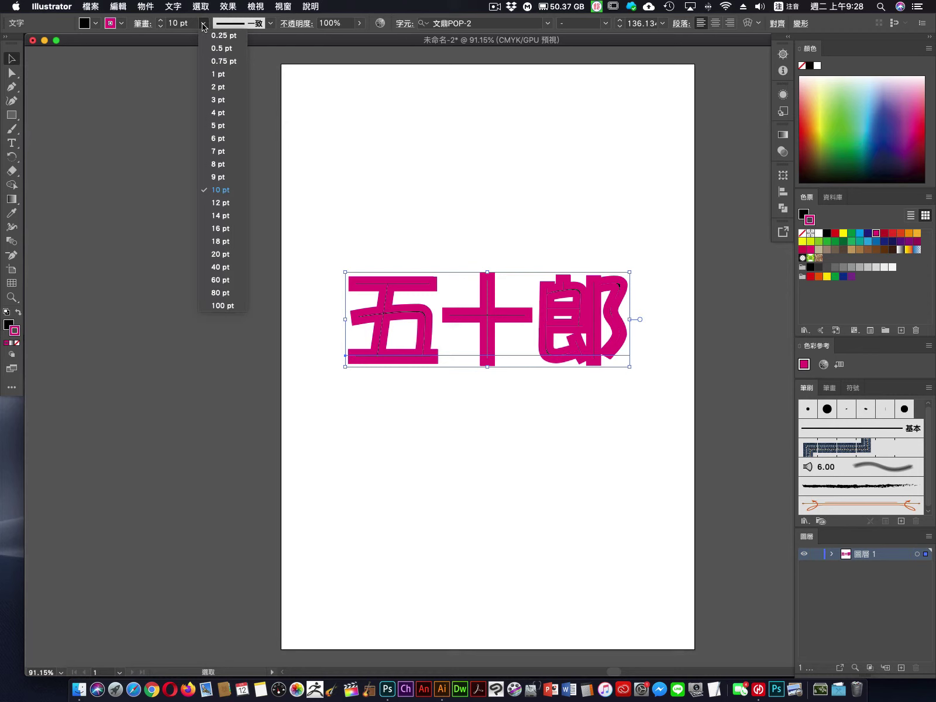
click(221, 113)
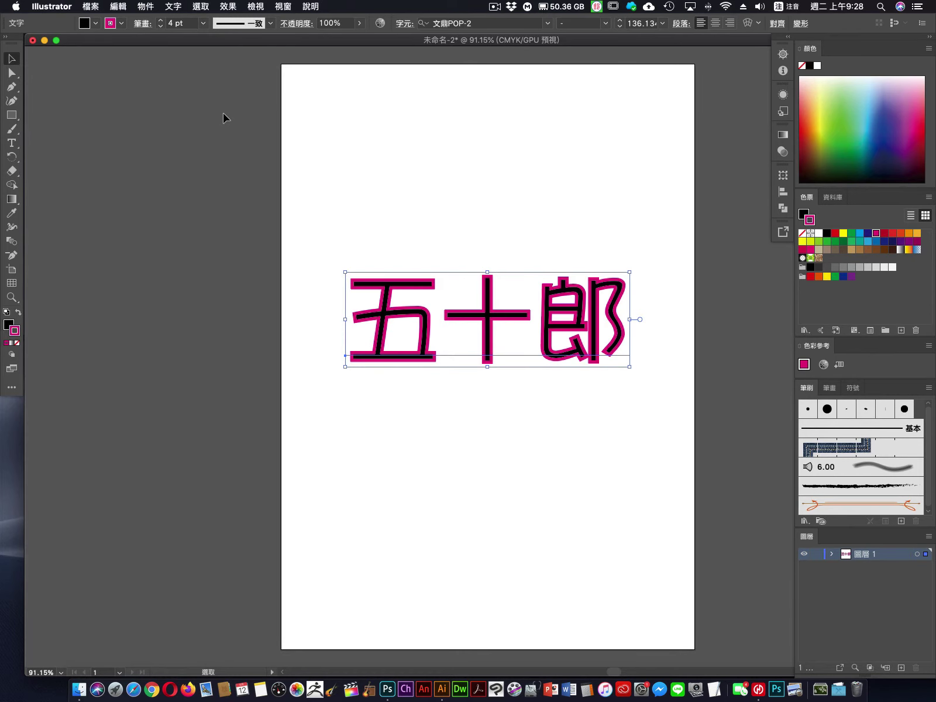
click(16, 344)
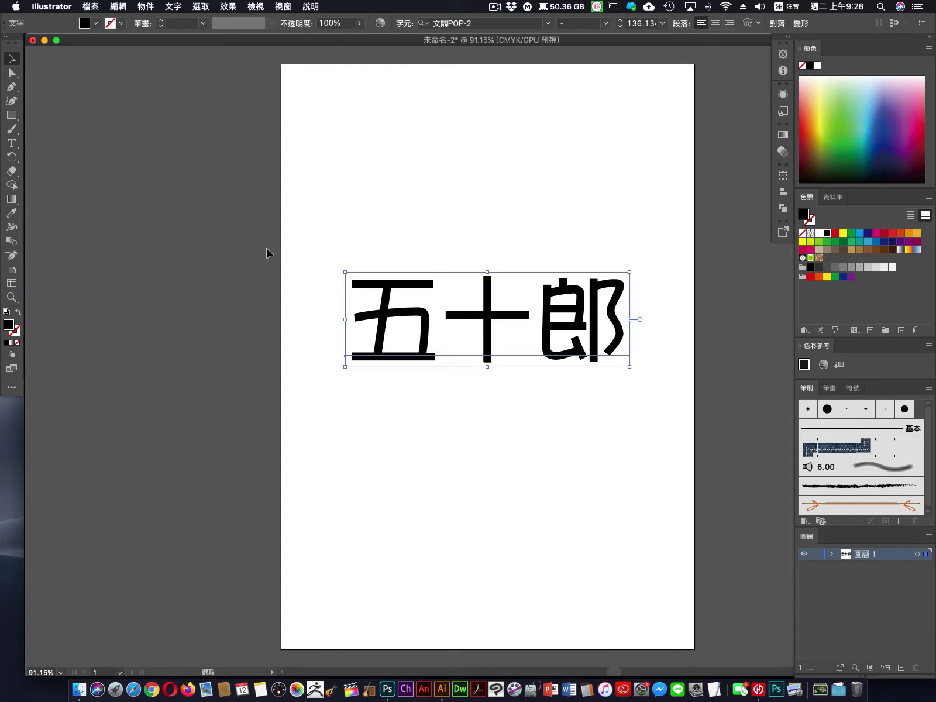
Step: Select all the 五十郎 characters and set their fill to dark navy blue, after trying green
click(12, 144)
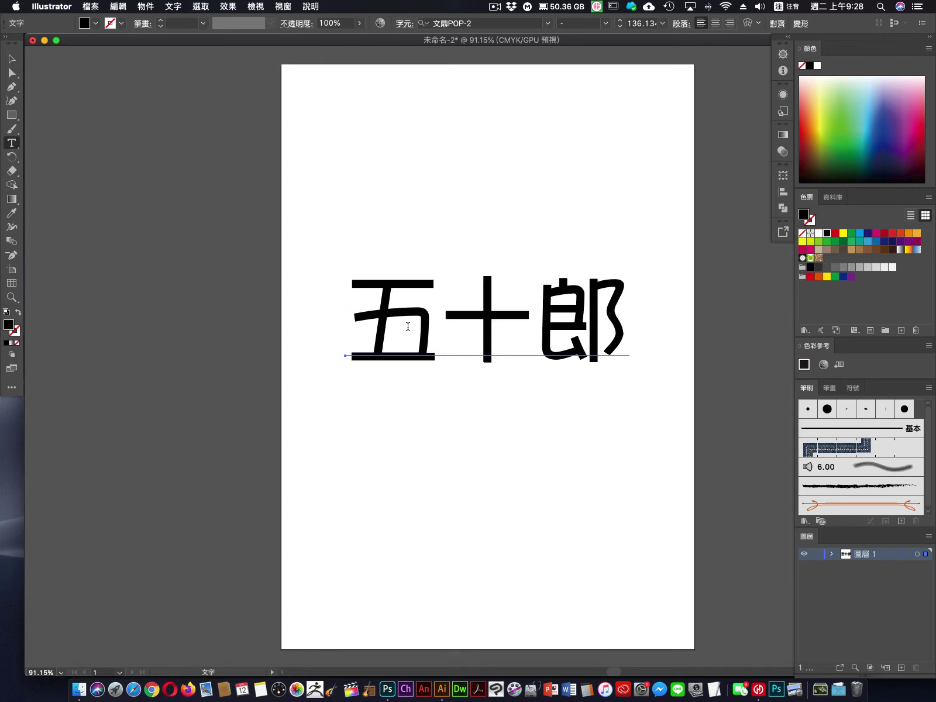
drag(358, 322, 609, 308)
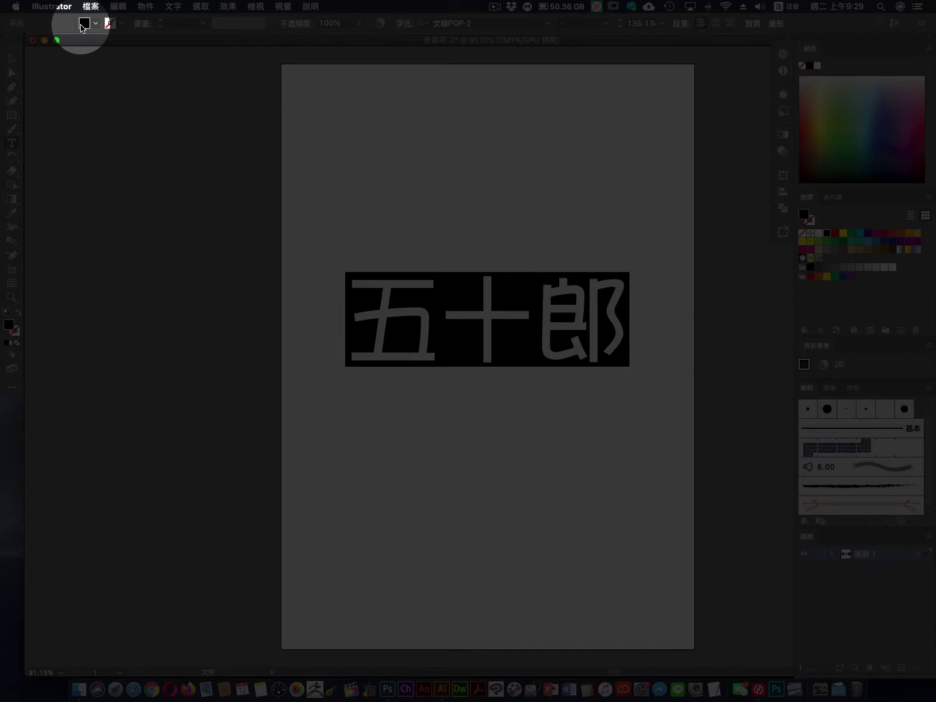
click(82, 27)
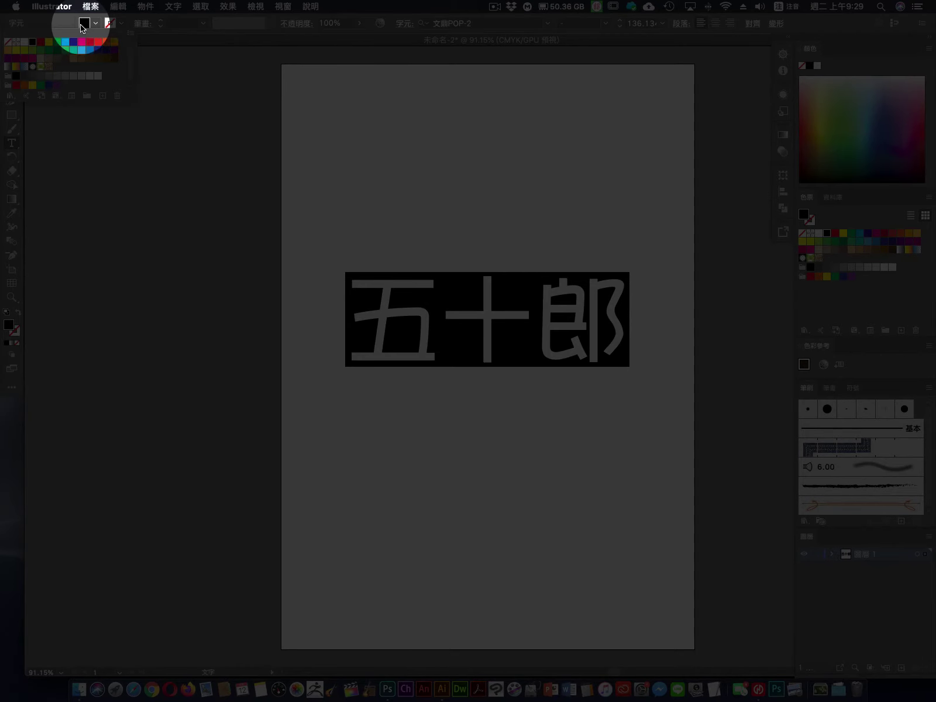
click(49, 51)
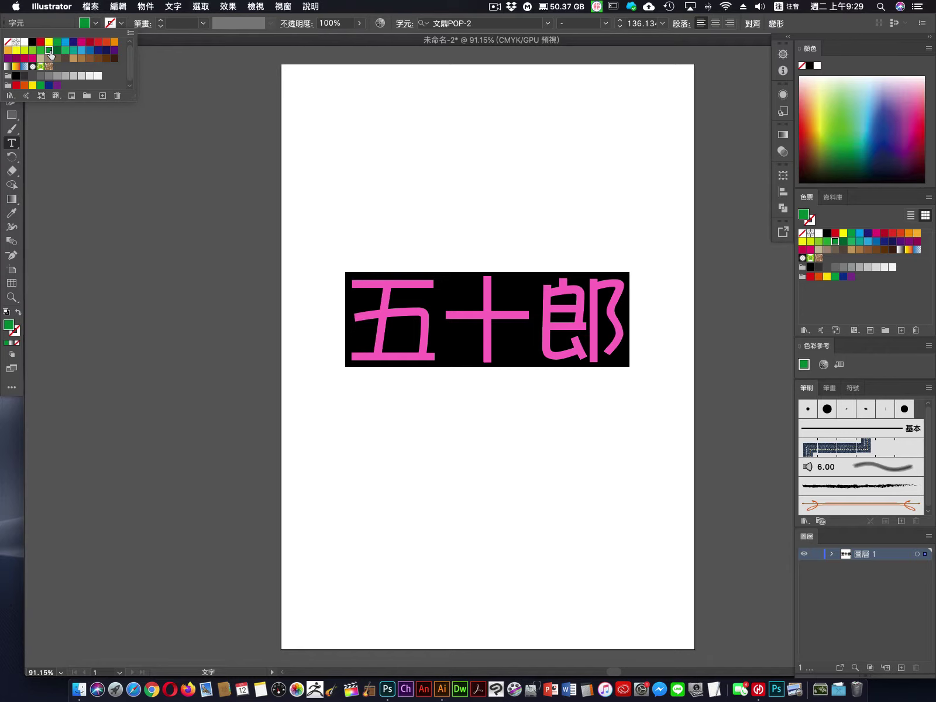
click(108, 57)
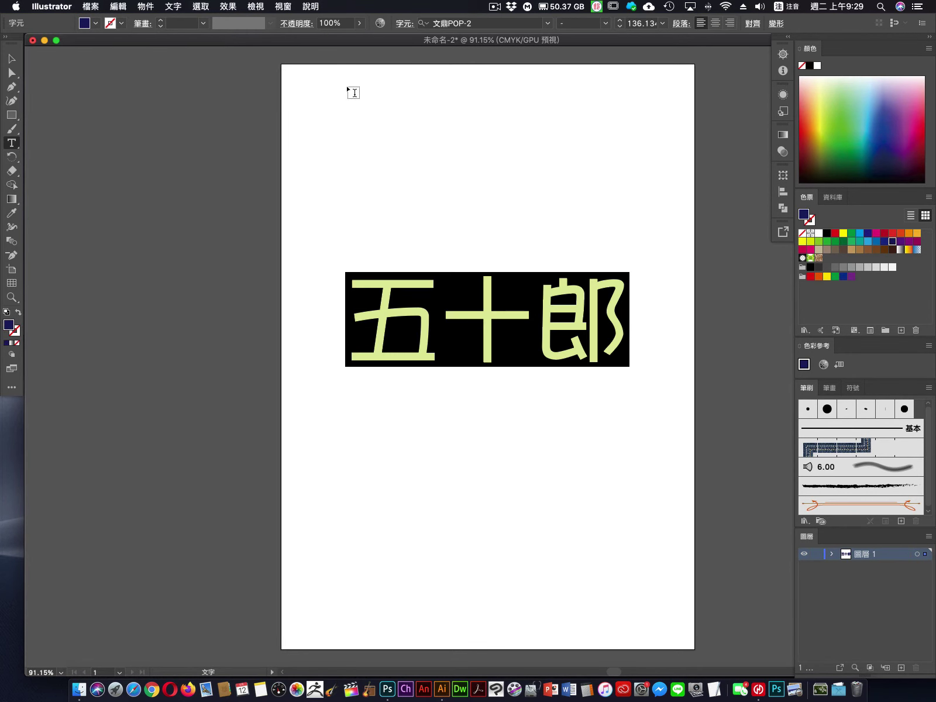
key(Escape)
click(11, 58)
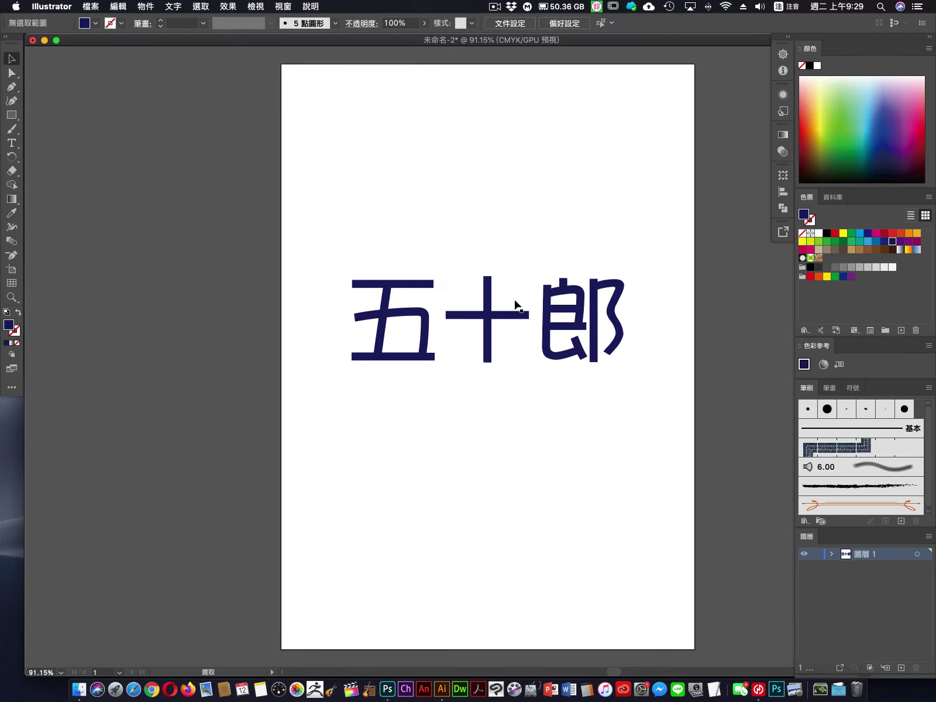
Step: Float the Appearance panel beside the artboard and add a new stroke to the 五十郎 text object
click(559, 323)
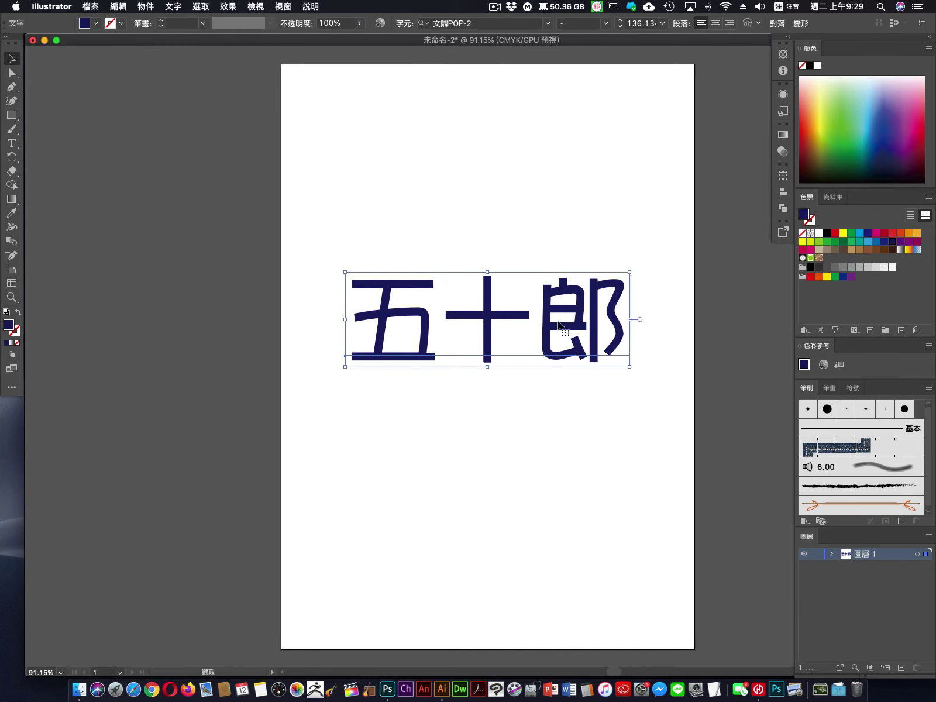
click(786, 96)
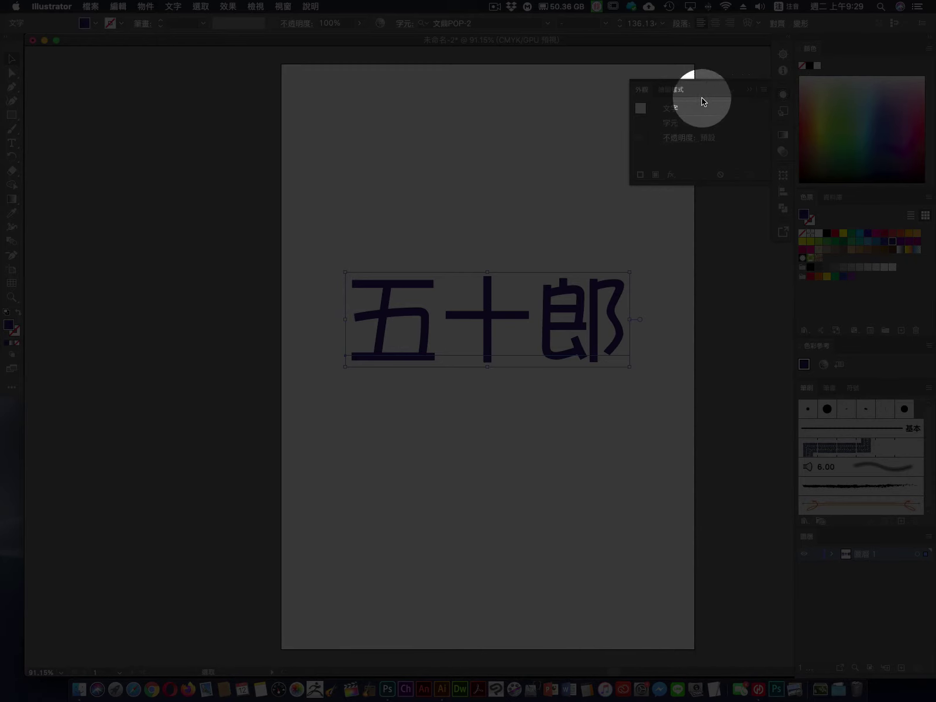
drag(641, 90, 150, 402)
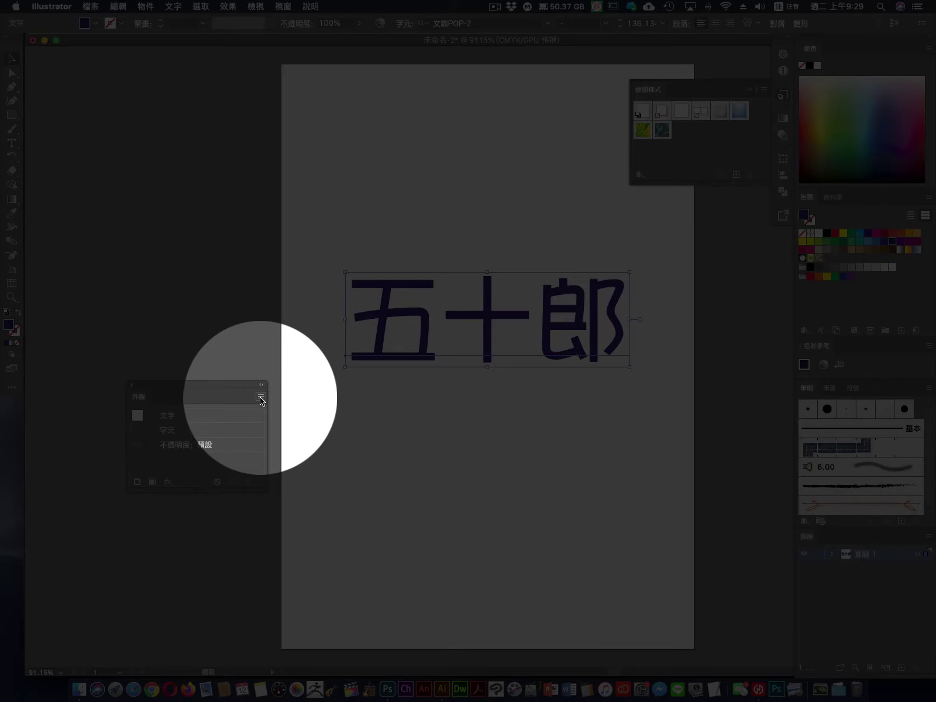
click(261, 398)
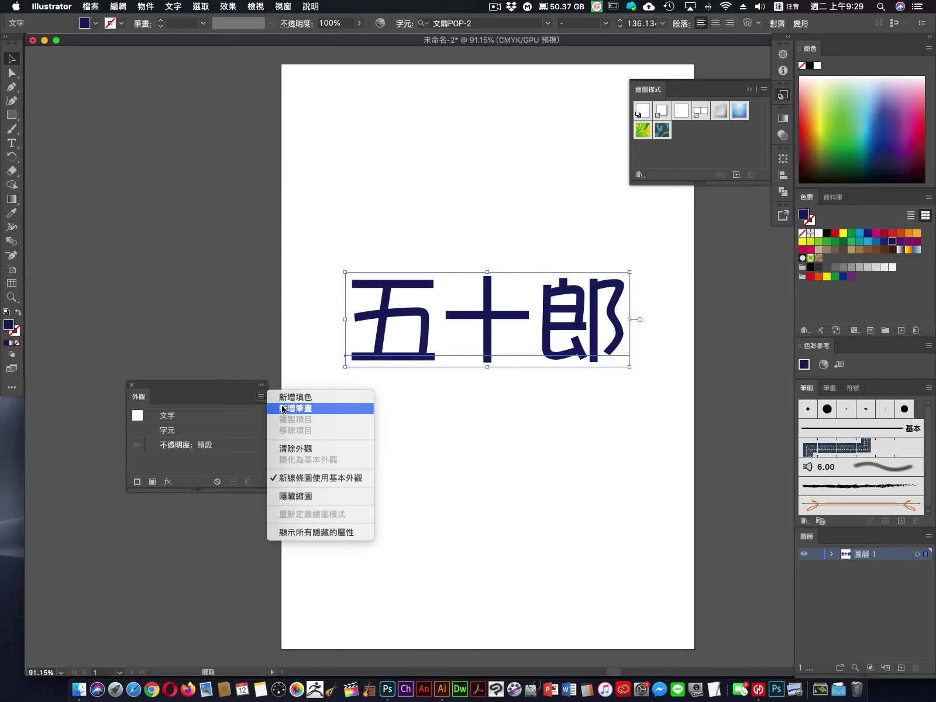
click(283, 409)
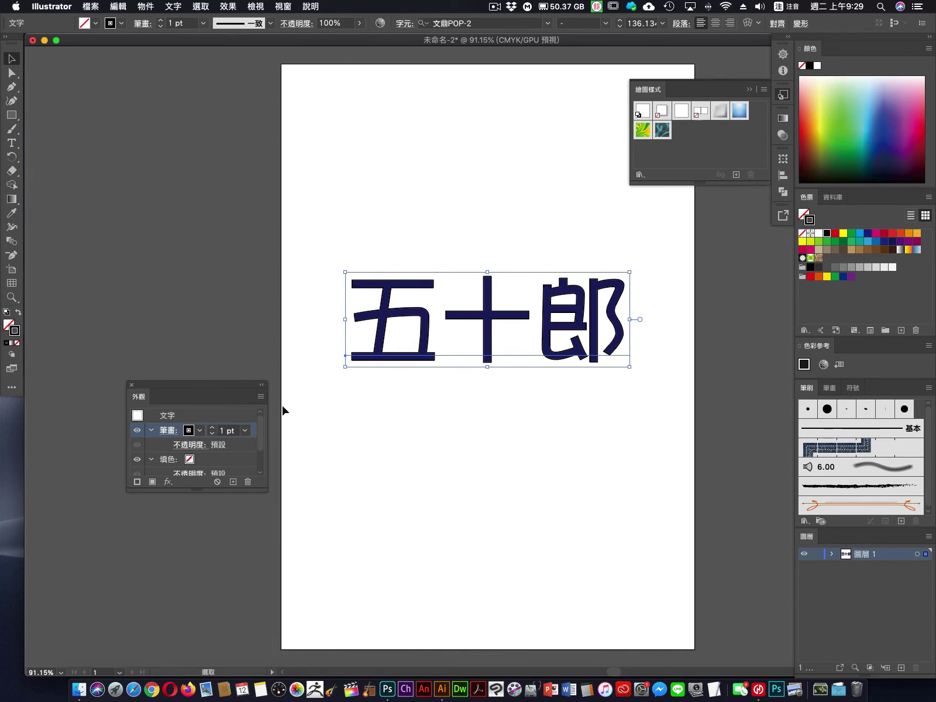
Step: Enlarge the Appearance panel to show all attributes and move the new stroke beneath the characters (字元)
drag(261, 489, 256, 559)
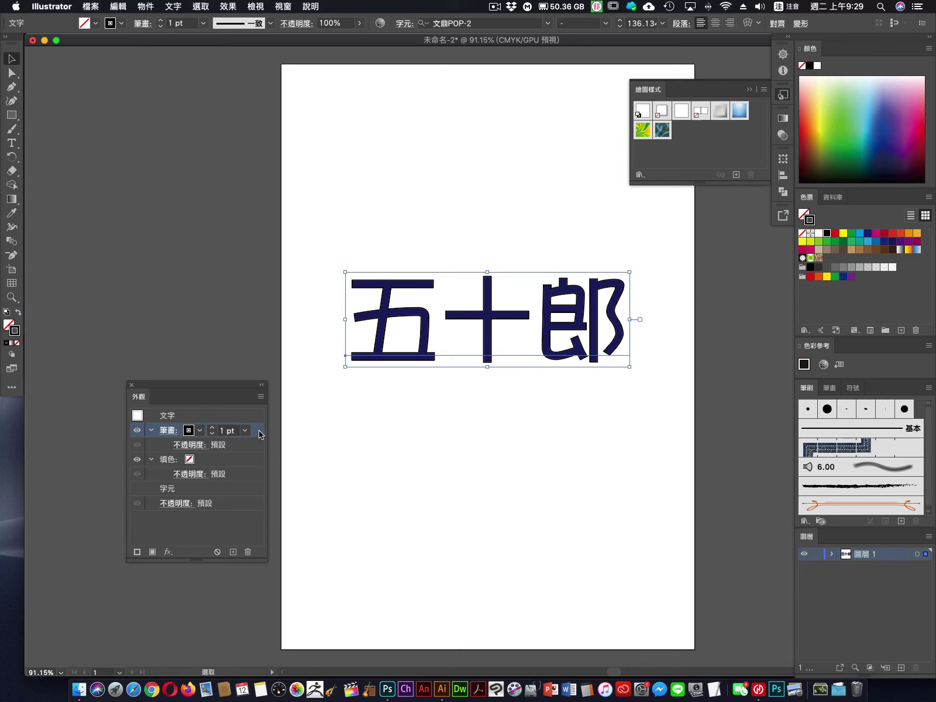
drag(260, 434, 235, 494)
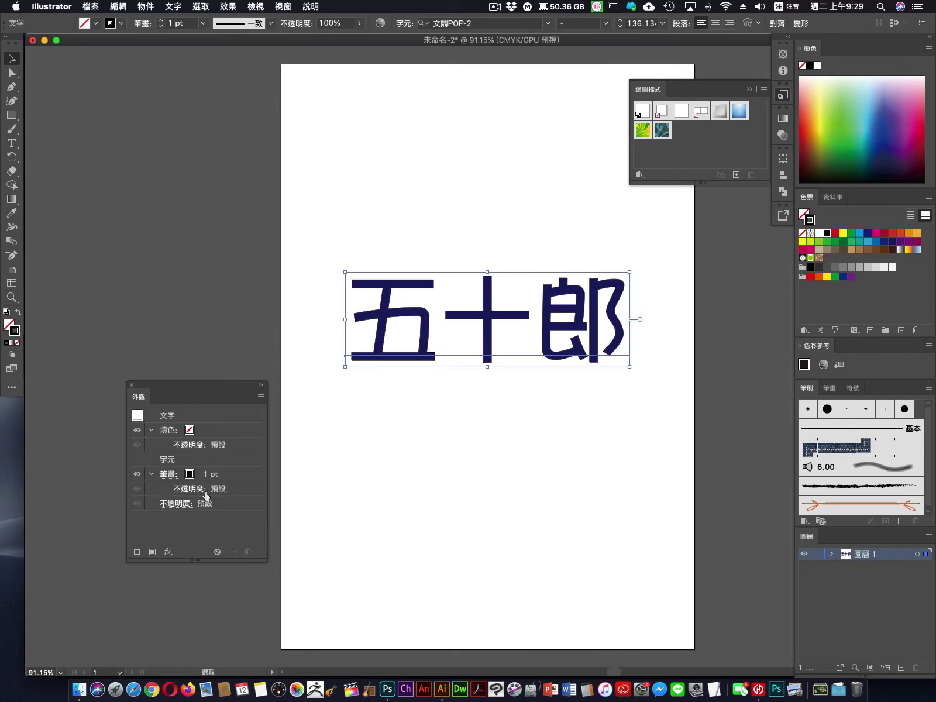
Step: Set the colour of the stroke beneath the 五十郎 characters to magenta
click(197, 478)
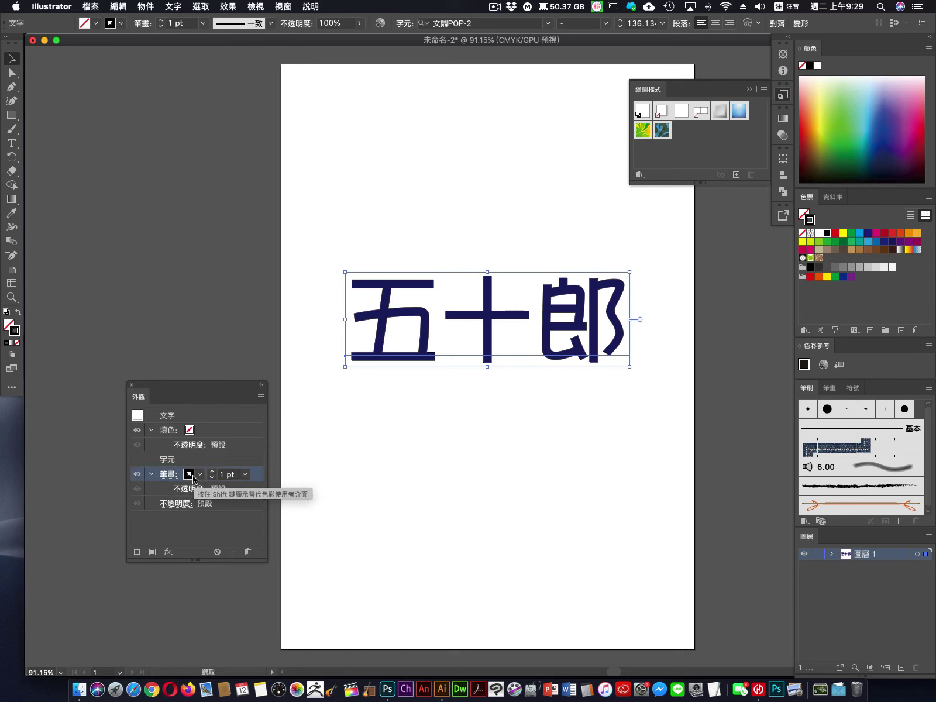
click(192, 478)
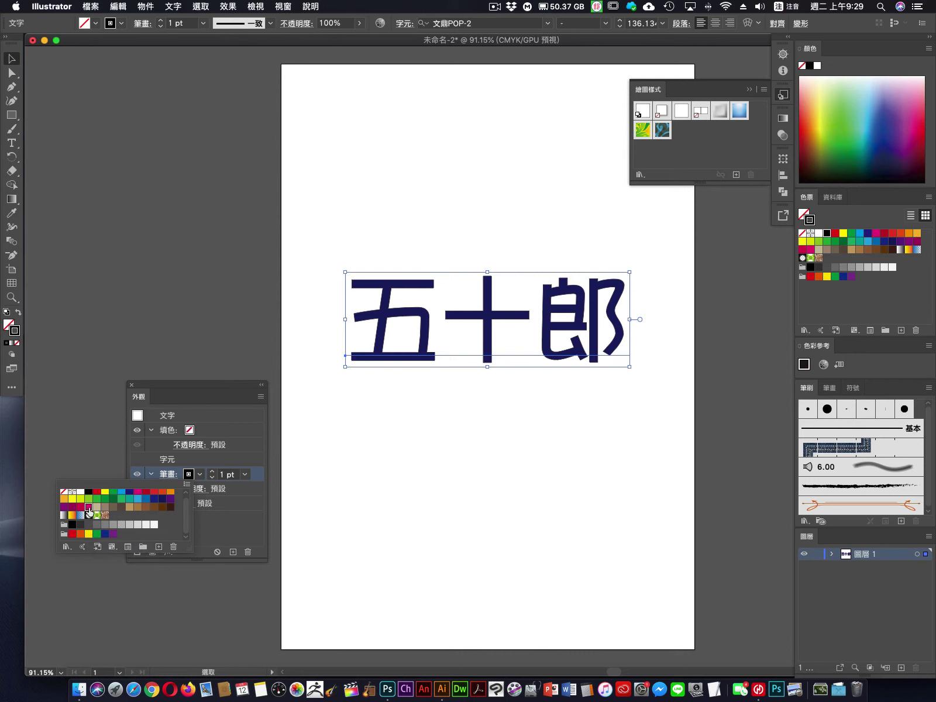
click(88, 512)
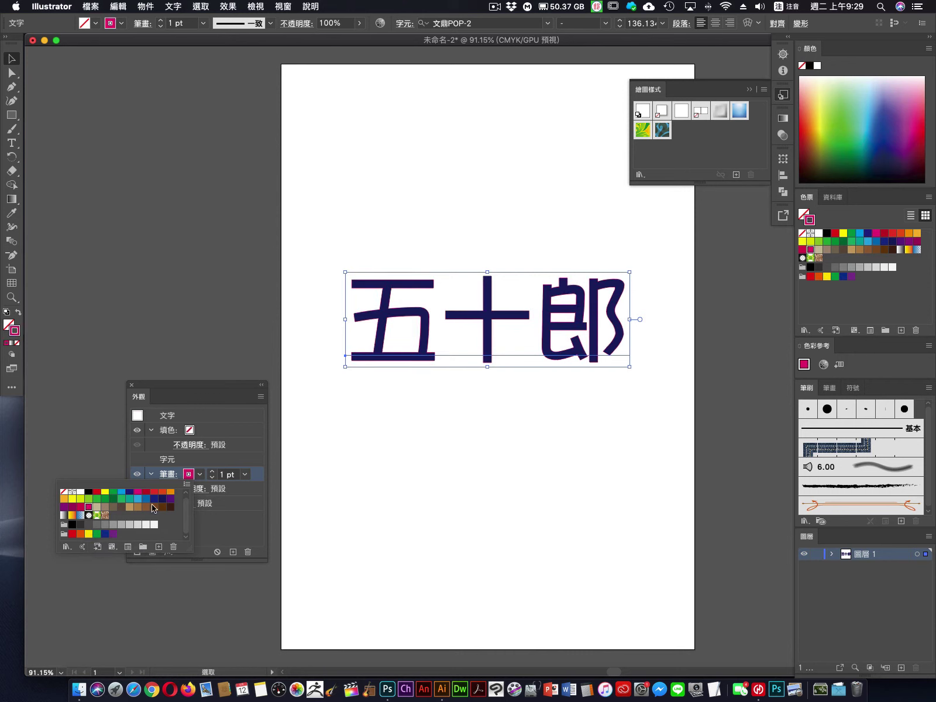
Step: Increase the magenta stroke's weight to 12 pt
click(212, 472)
click(212, 472)
click(212, 472)
click(212, 472)
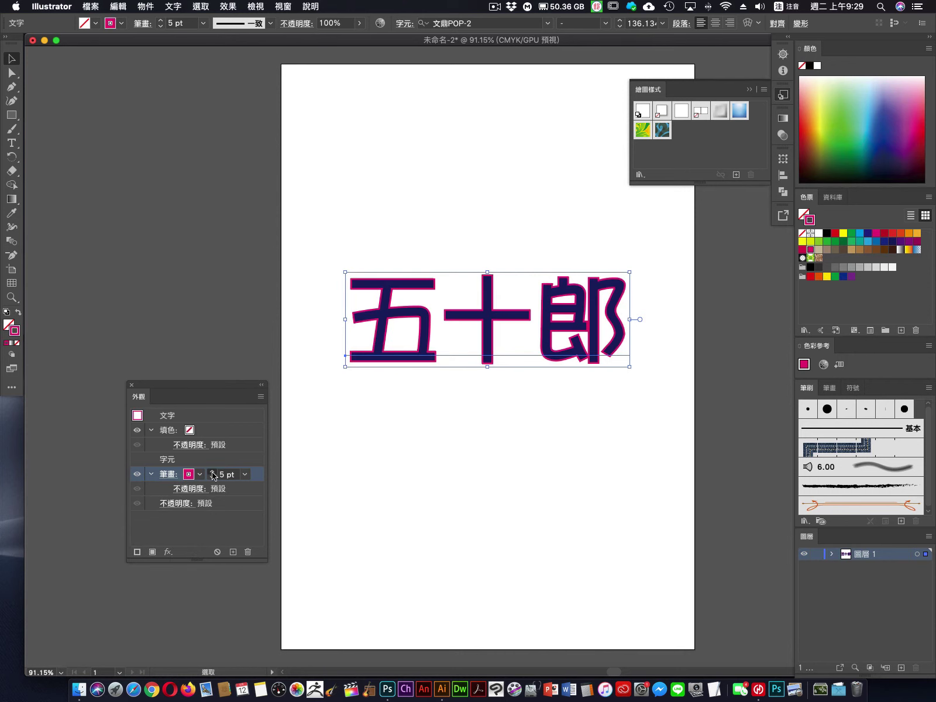
click(212, 473)
click(212, 473)
click(212, 473)
click(212, 473)
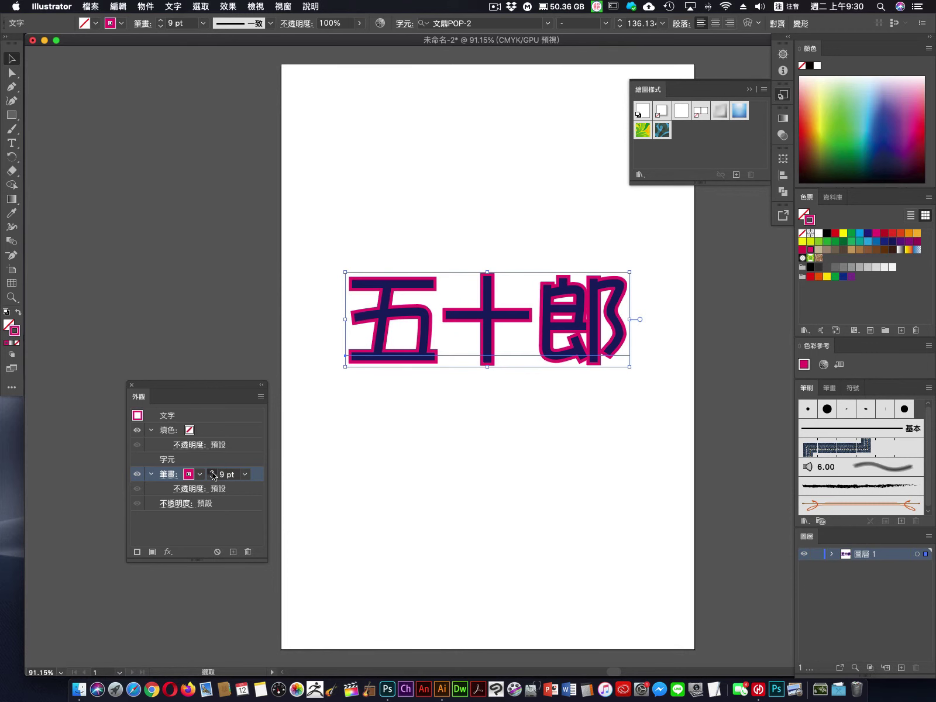
click(212, 473)
click(212, 473)
click(211, 473)
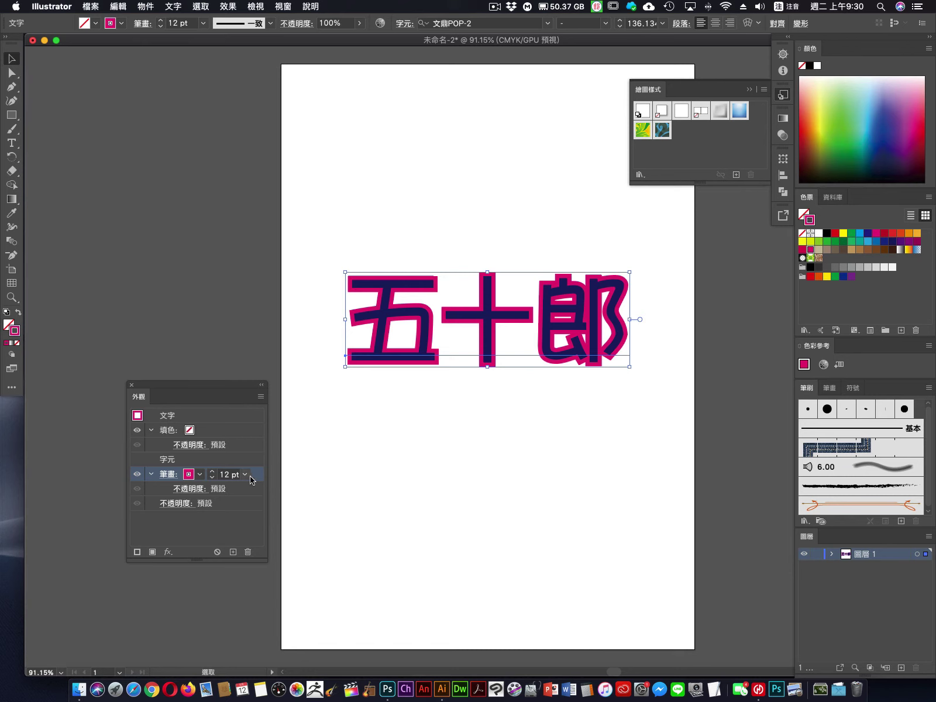
Step: Duplicate the magenta stroke in the enlarged Appearance panel and change the lower copy's colour to yellow
click(233, 550)
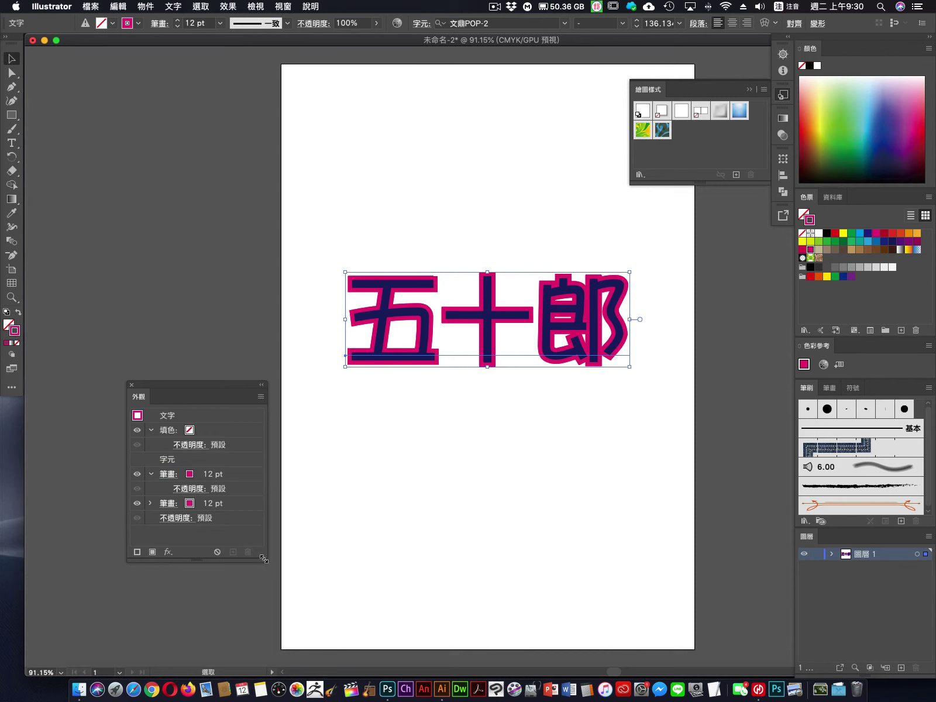
drag(264, 560, 266, 625)
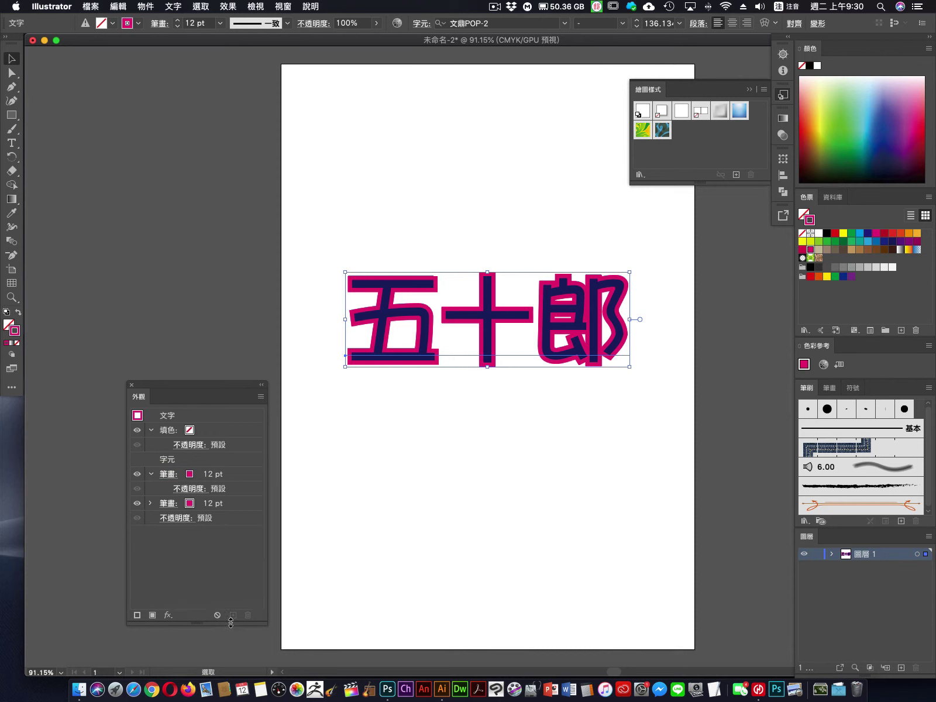
click(193, 506)
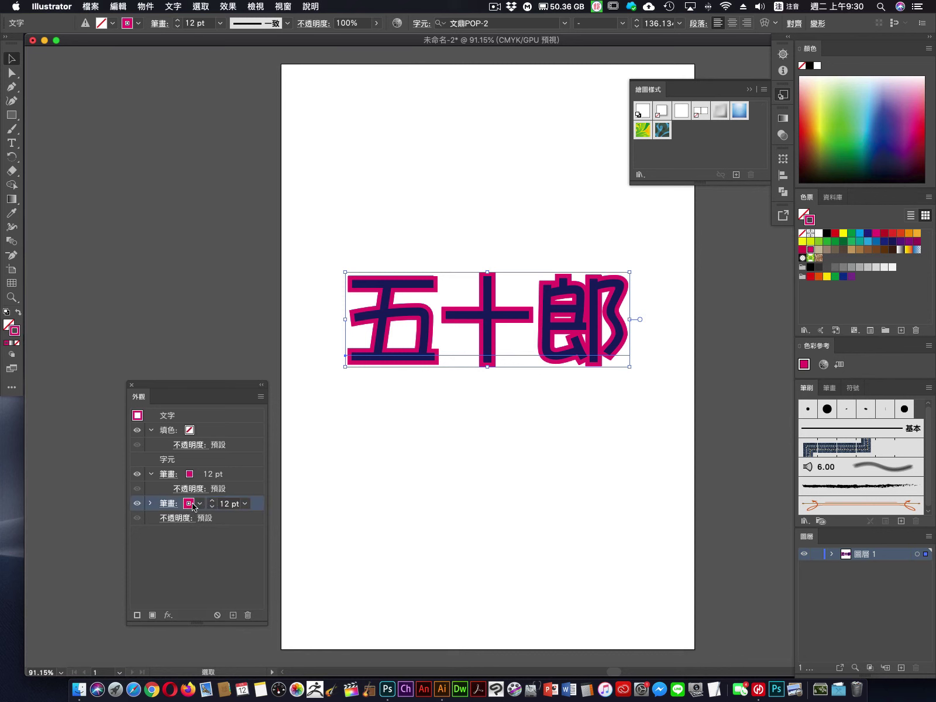
click(193, 506)
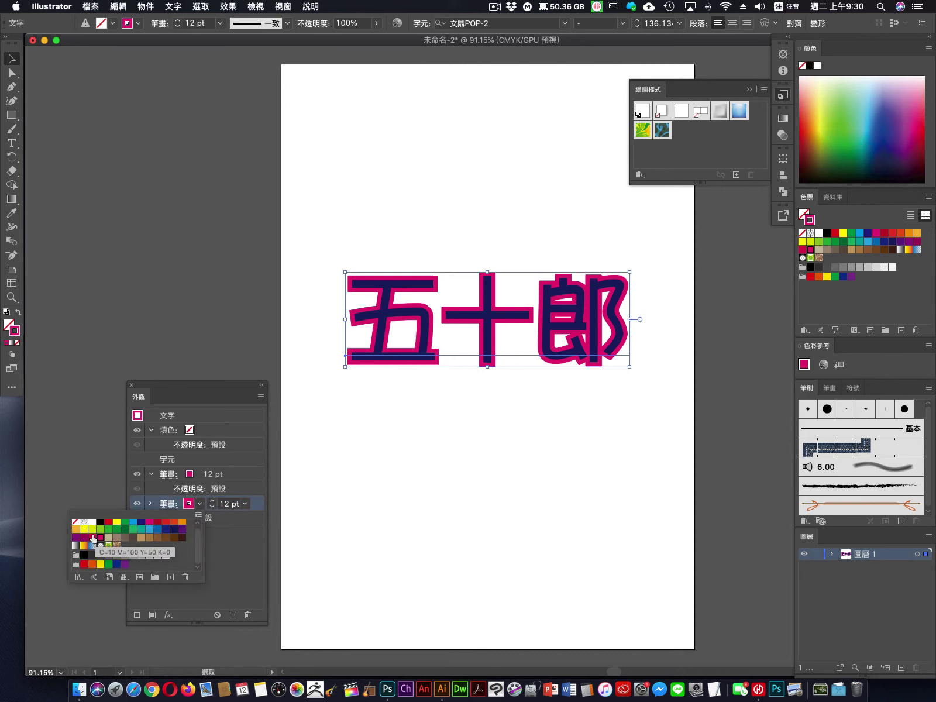
click(84, 529)
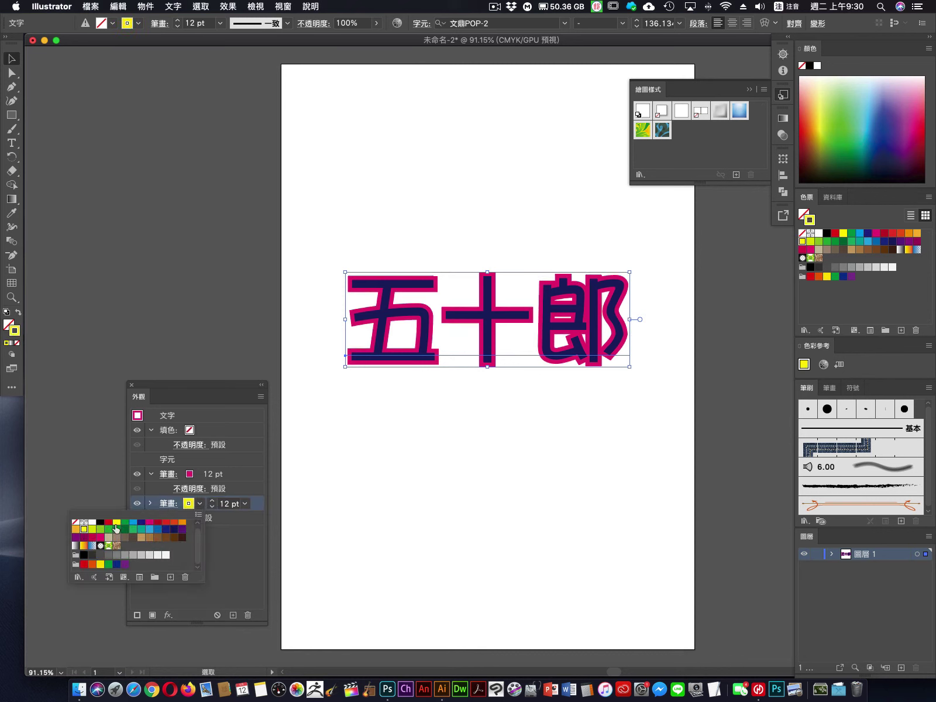
click(241, 528)
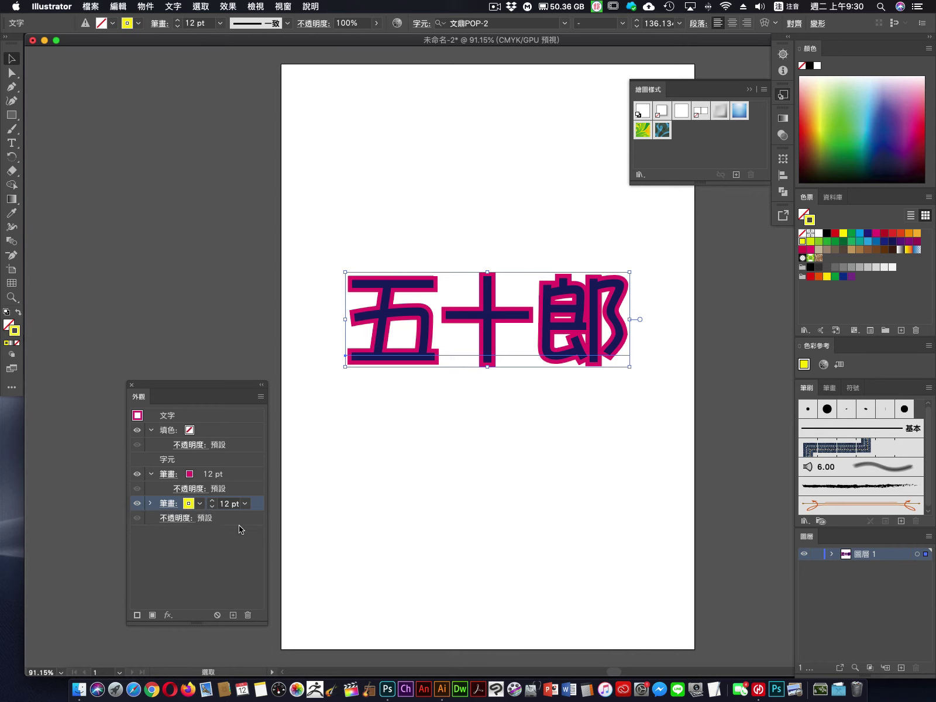
Step: Increase the yellow stroke's weight to 21 pt and deselect its attribute row
click(213, 501)
click(213, 502)
click(213, 502)
click(213, 502)
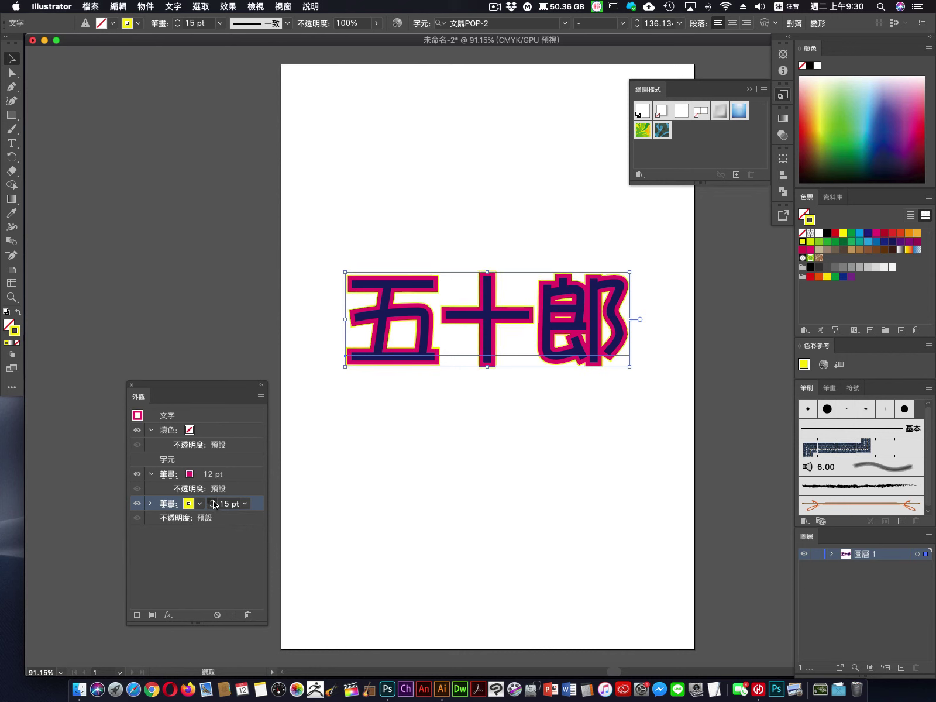
click(213, 501)
click(213, 501)
click(213, 502)
click(213, 501)
click(213, 502)
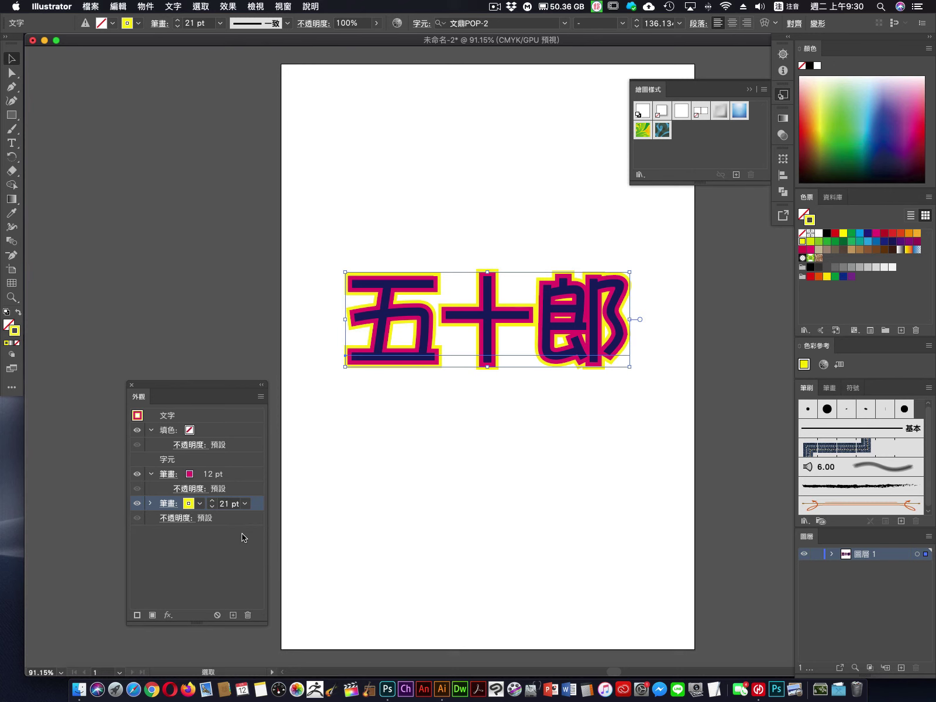
click(246, 571)
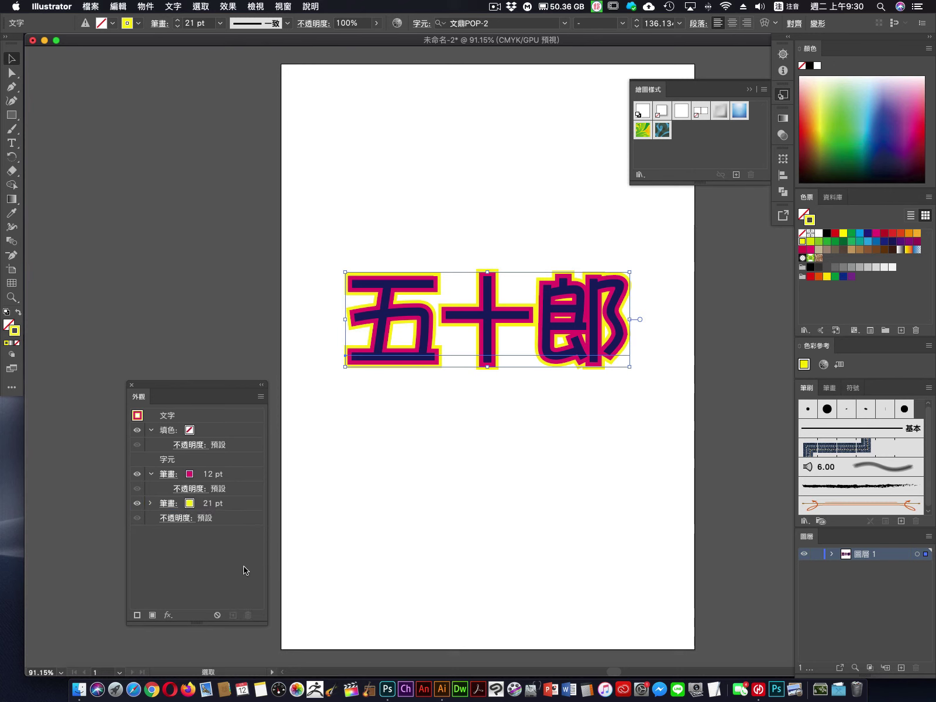
Step: Collapse the Graphic Styles panel (繪圖樣式) and bring up the Stroke panel (筆畫) for the enlarged text
click(750, 89)
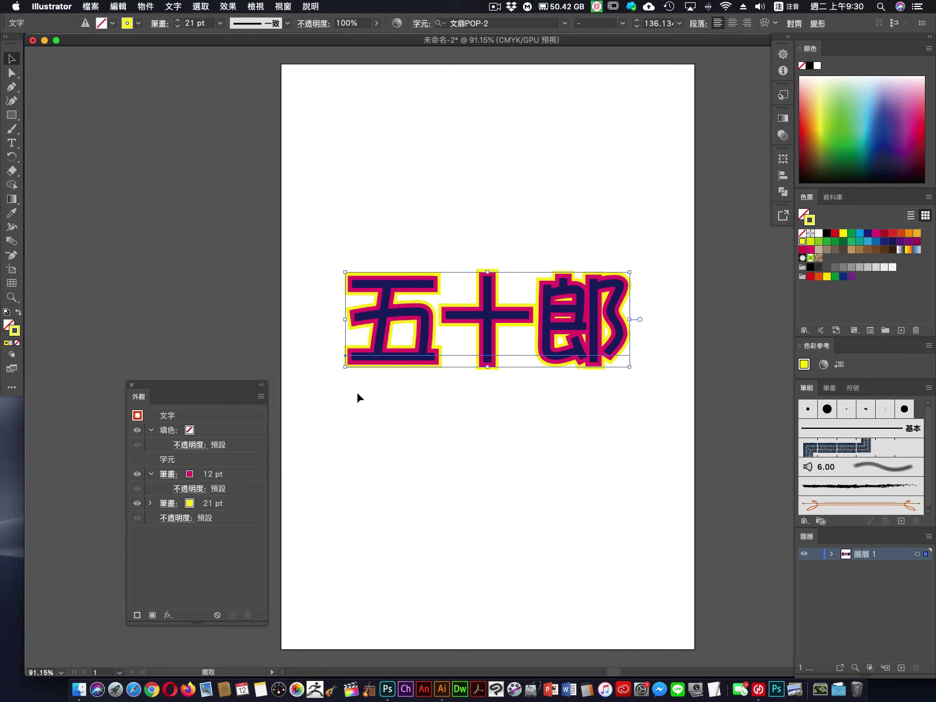
key(super+equal)
key(super+equal)
key(super+equal)
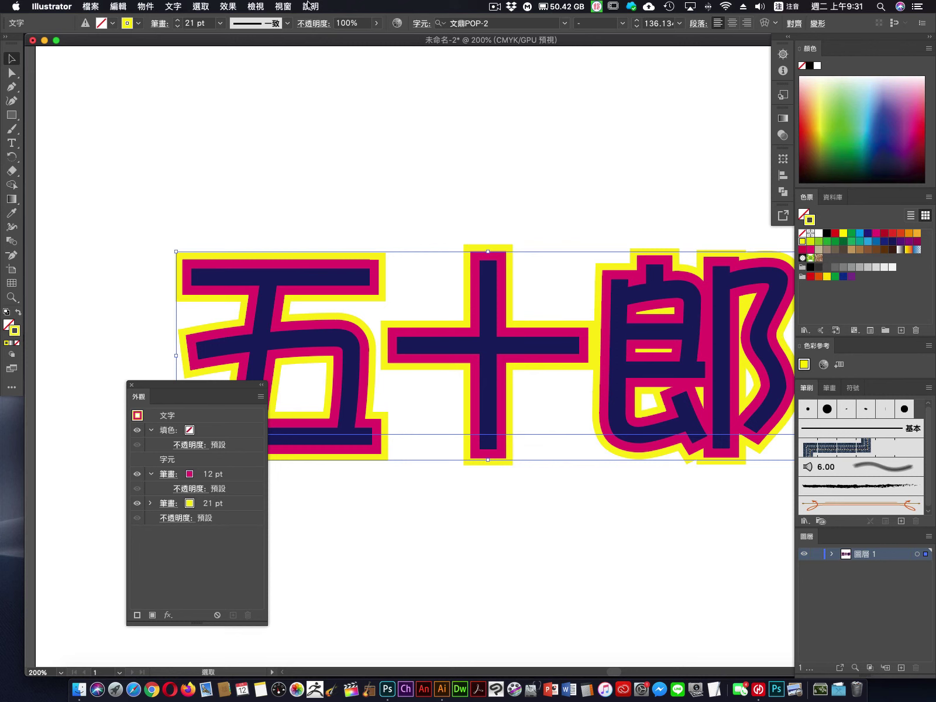
click(285, 7)
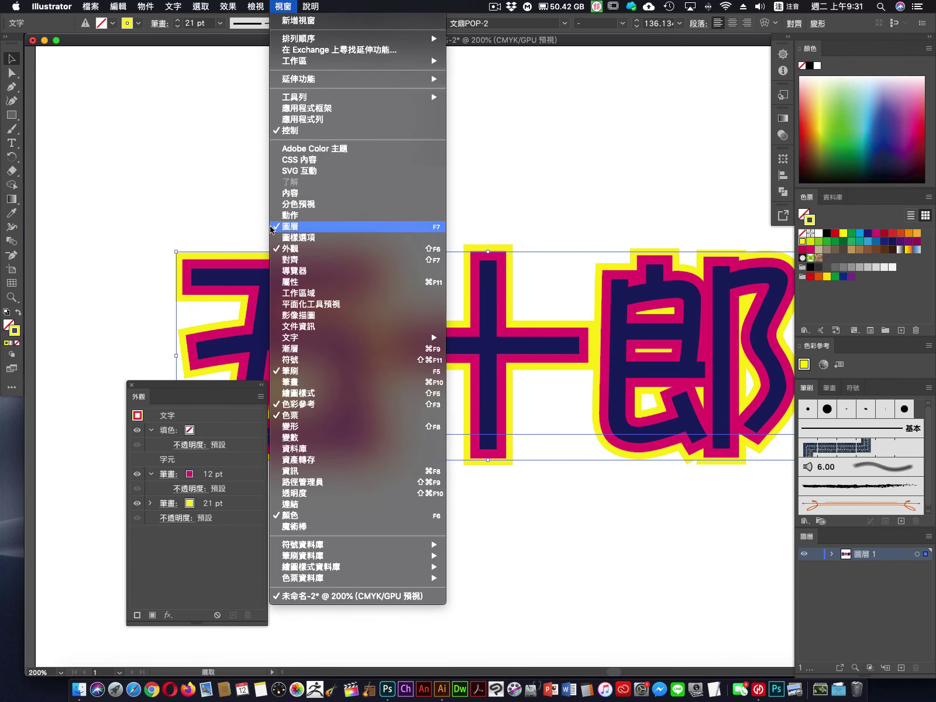
click(298, 384)
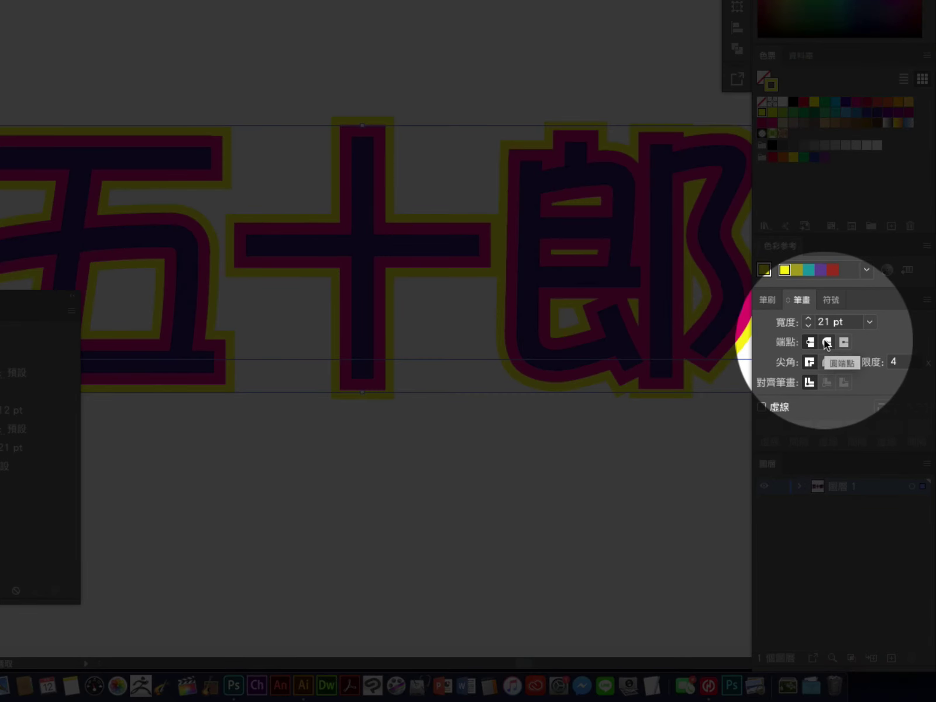
Step: Give the yellow outer stroke round caps and round corners, comparing with mitered corners, and move the Appearance panel clear of the text
click(827, 343)
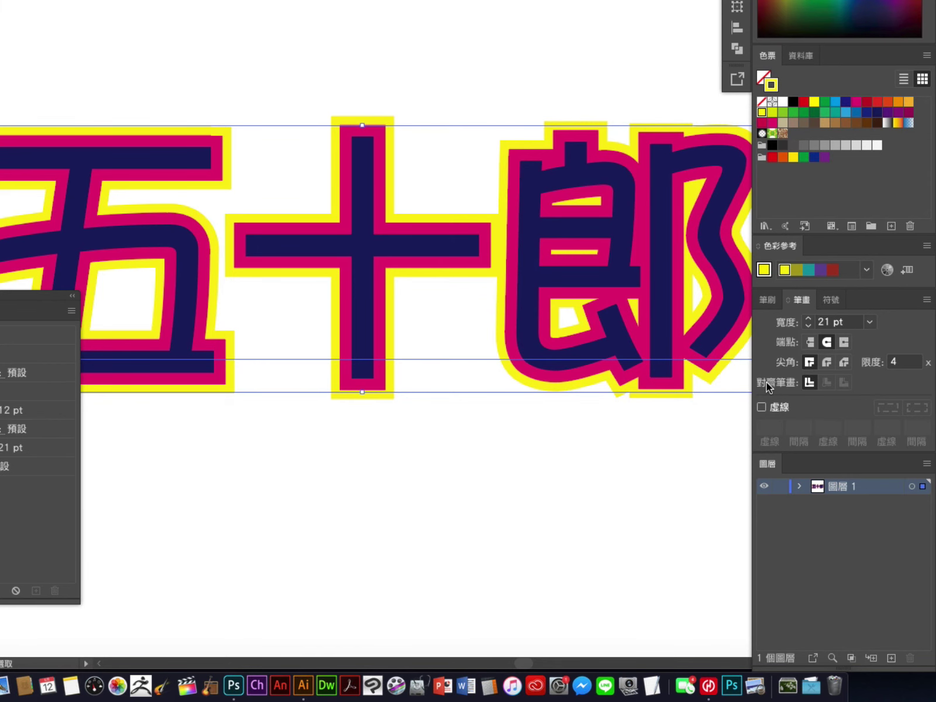
click(824, 364)
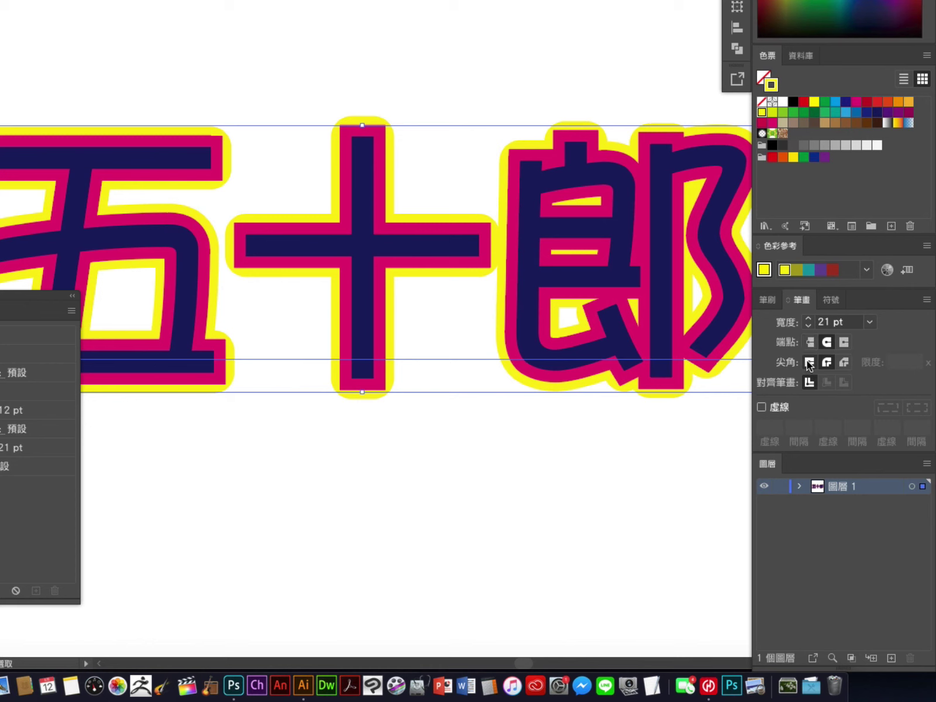
click(810, 363)
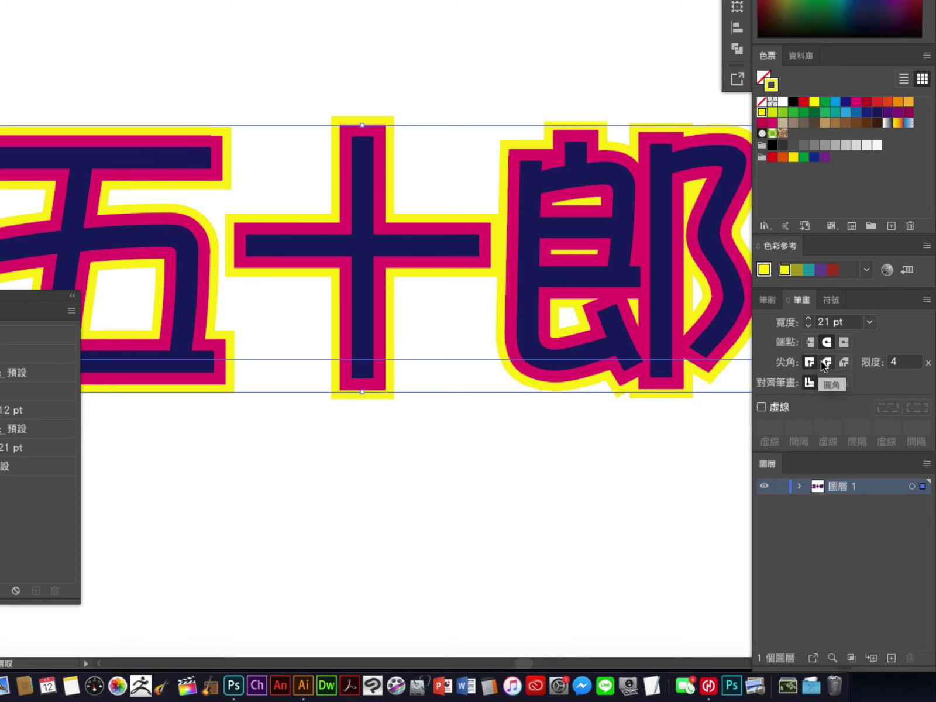
click(824, 365)
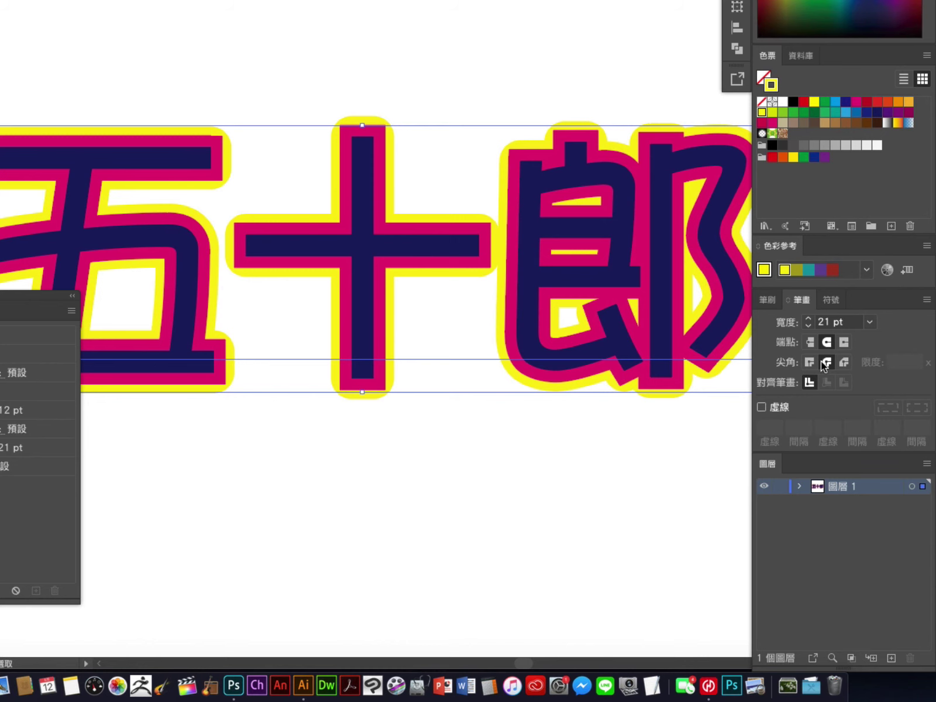
key(super+minus)
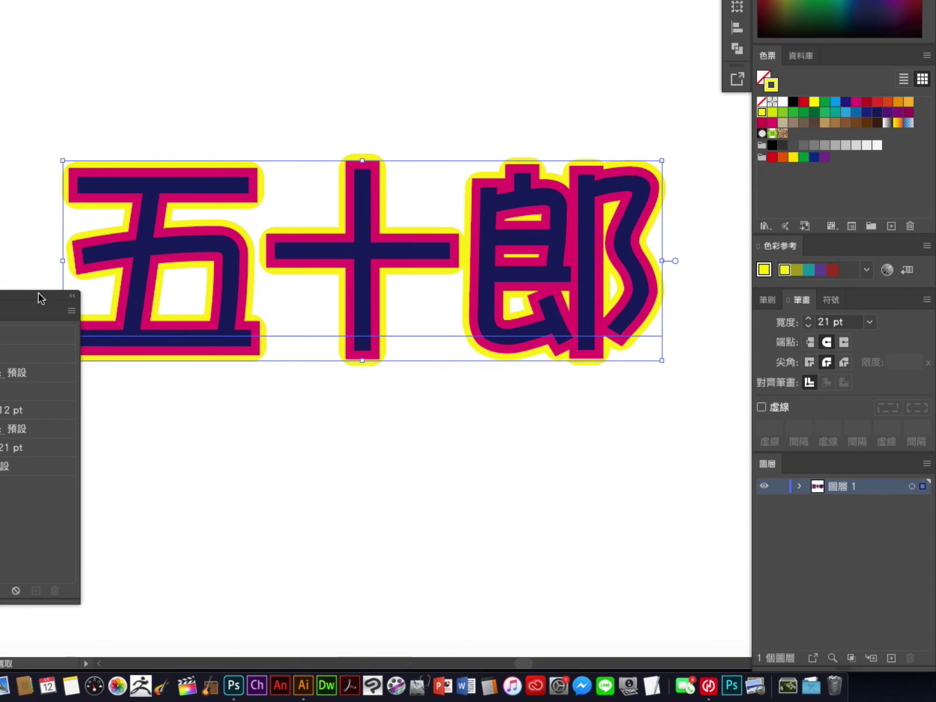
drag(38, 292, 0, 293)
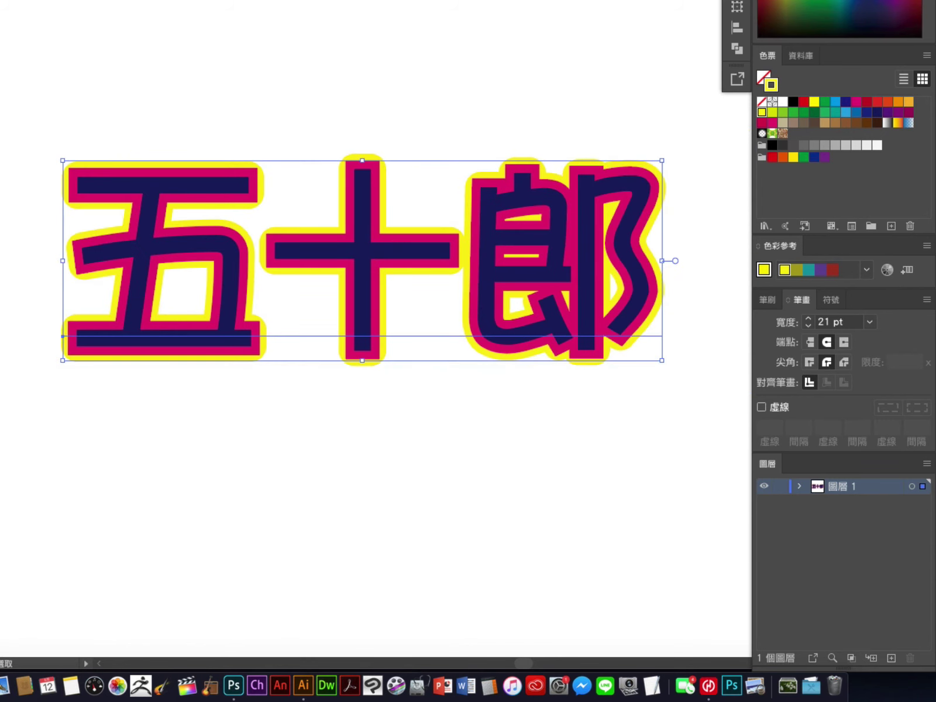